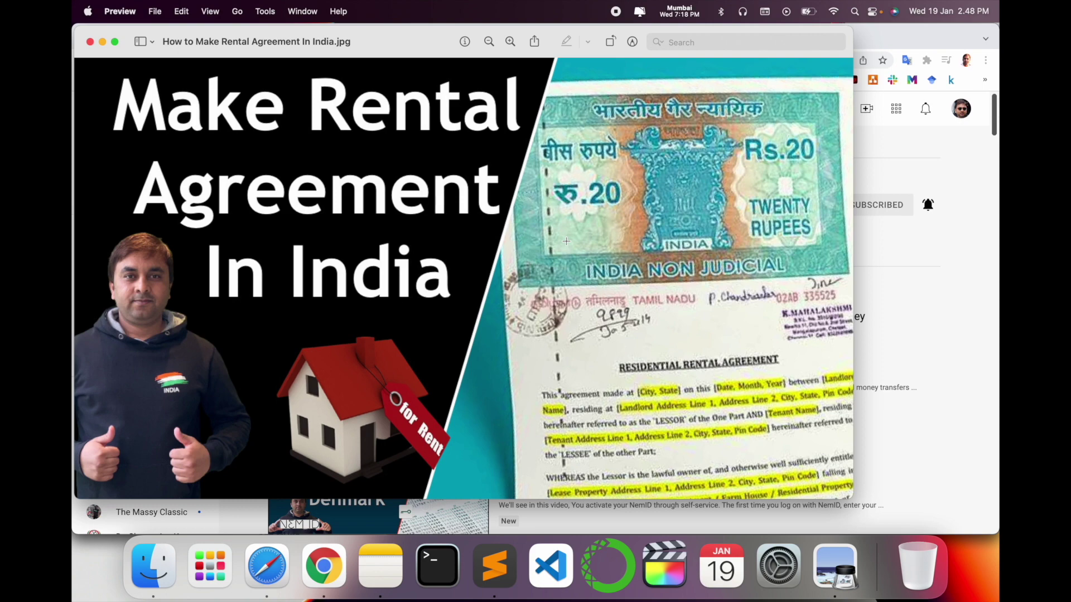
- Leave the rental agreement JPG in Preview and bring the Chrome YouTube window forward
left_click(921, 329)
- Open the Research Rocks channel, then Google legaldesk.com in a new tab and open the LegalDesk homepage
left_click(538, 185)
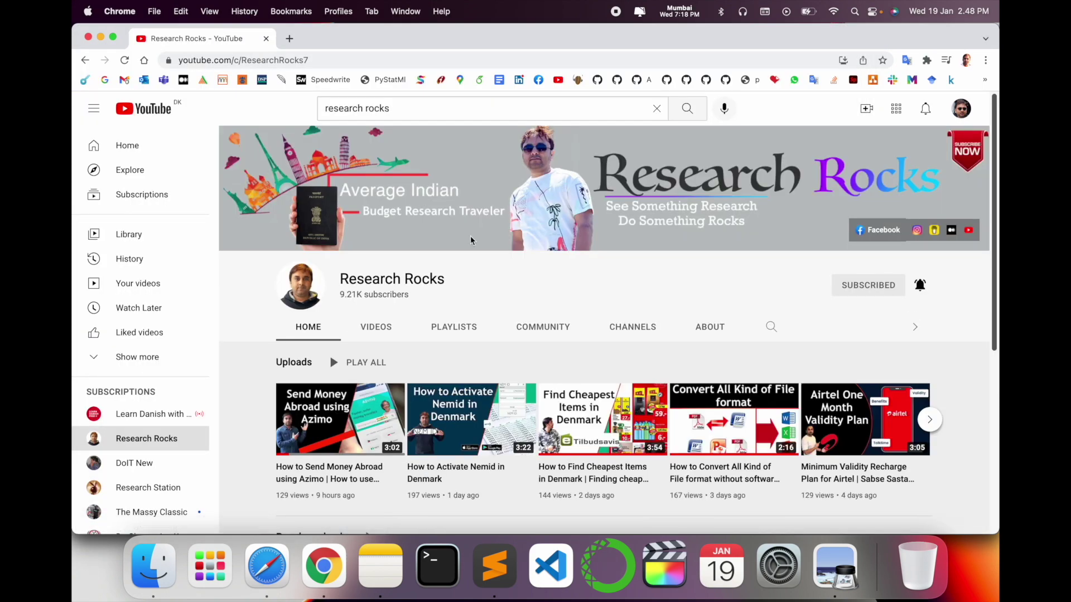
triple_click(421, 276)
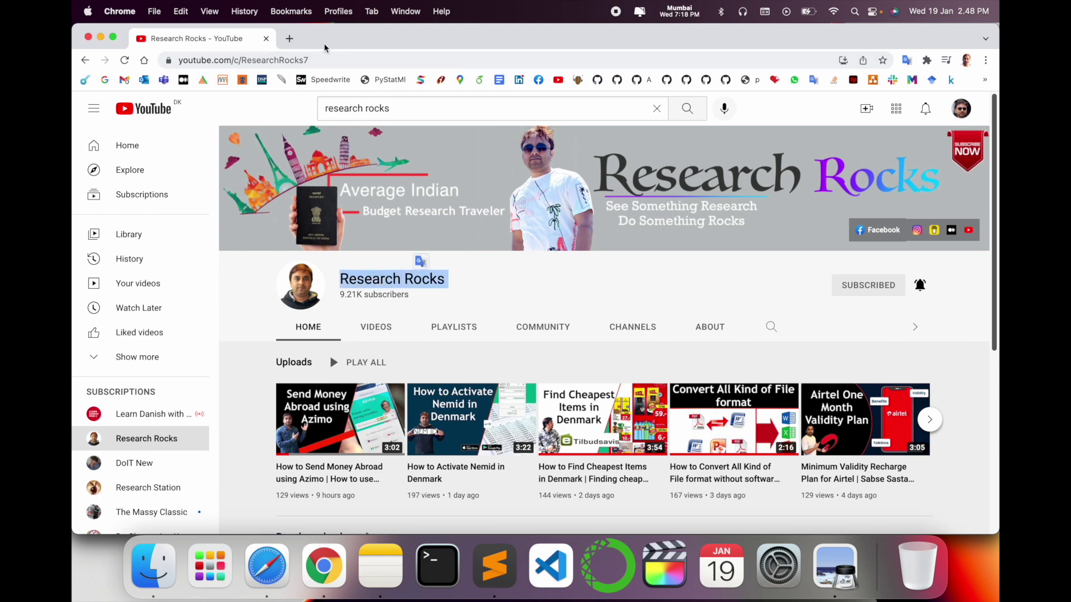
left_click(290, 39)
left_click(481, 335)
type("l")
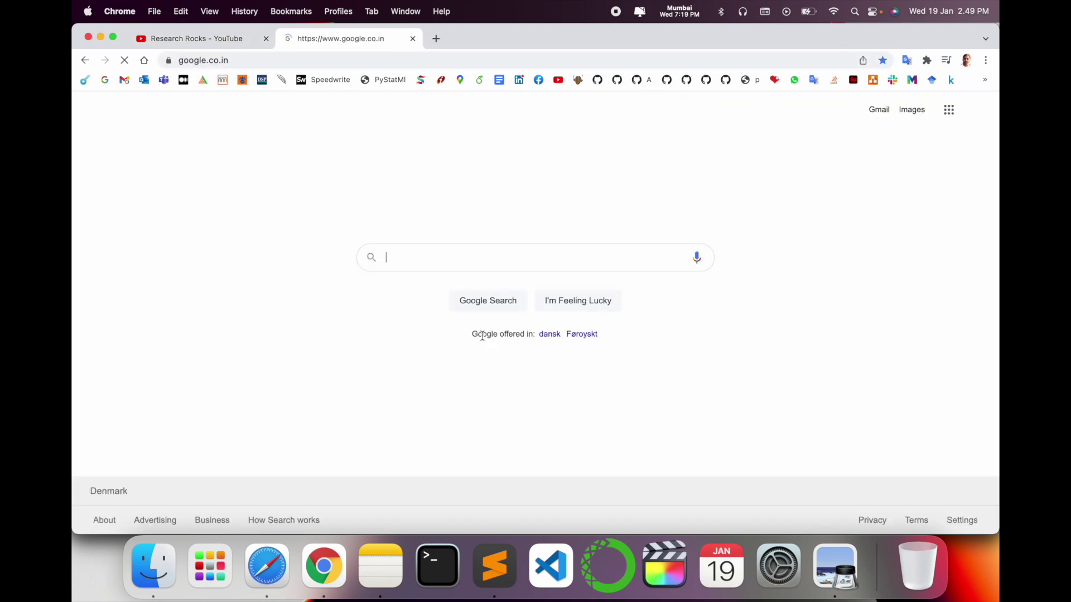
left_click(453, 283)
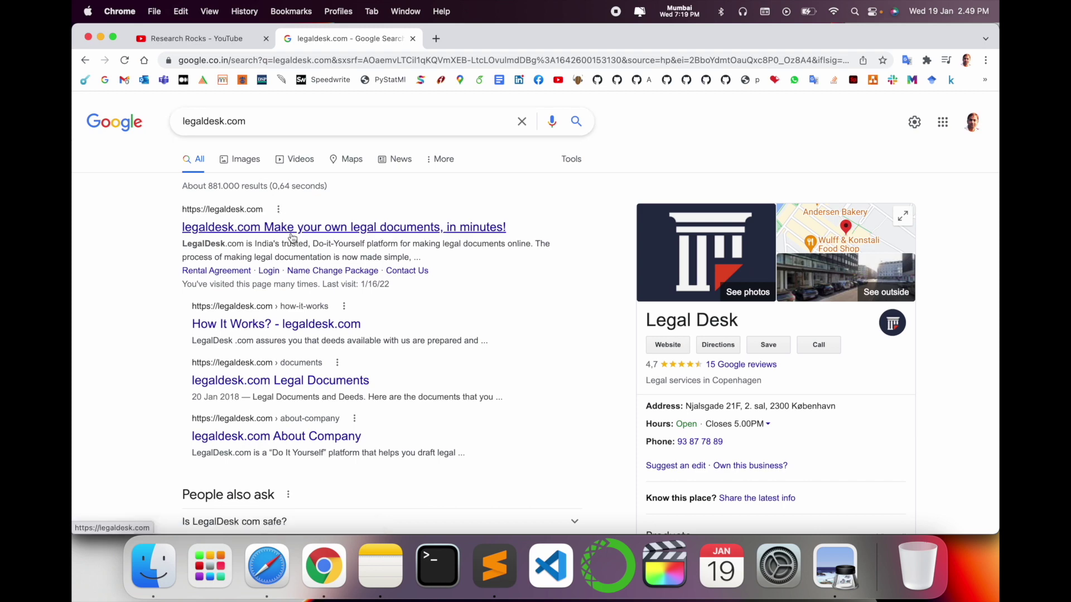
left_click(291, 238)
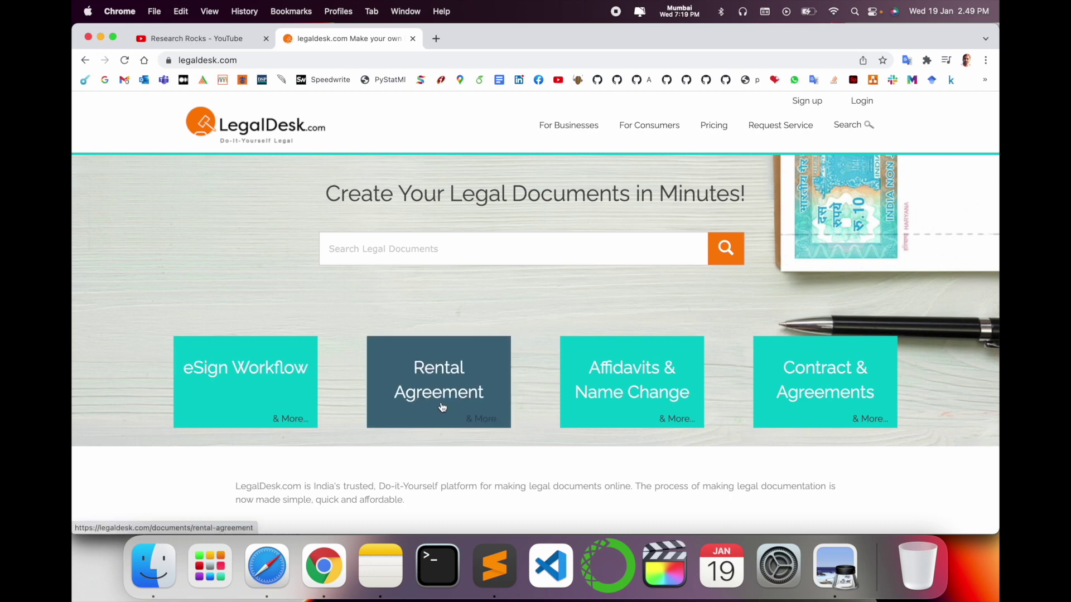
- Open the Rental Agreement page, note the ₹299 price, scroll through it and open the state list
left_click(446, 369)
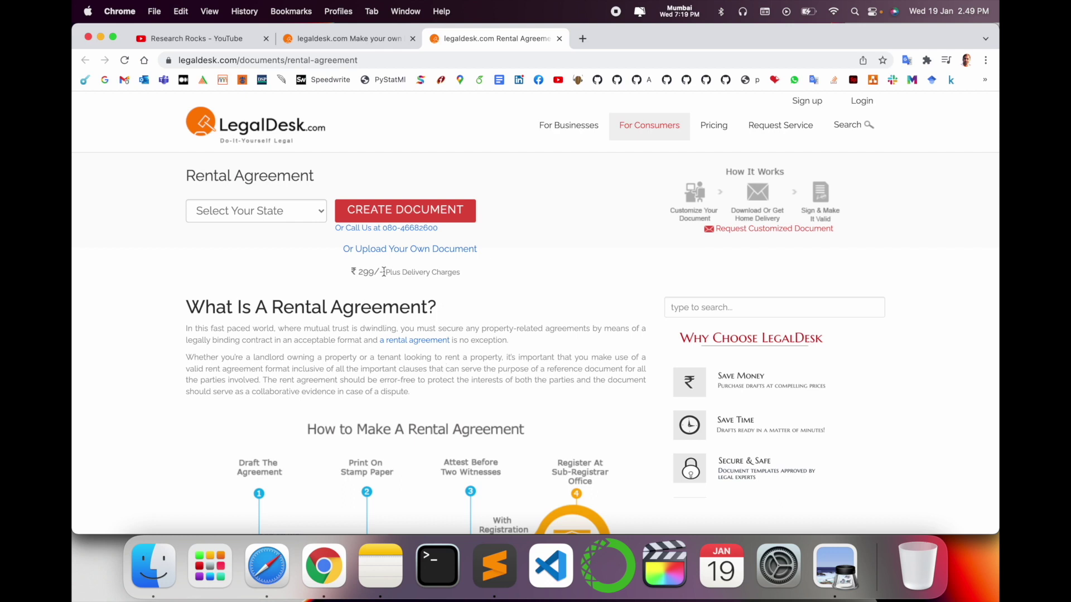
left_click_drag(359, 273, 397, 274)
scroll(317, 317, "down", 5)
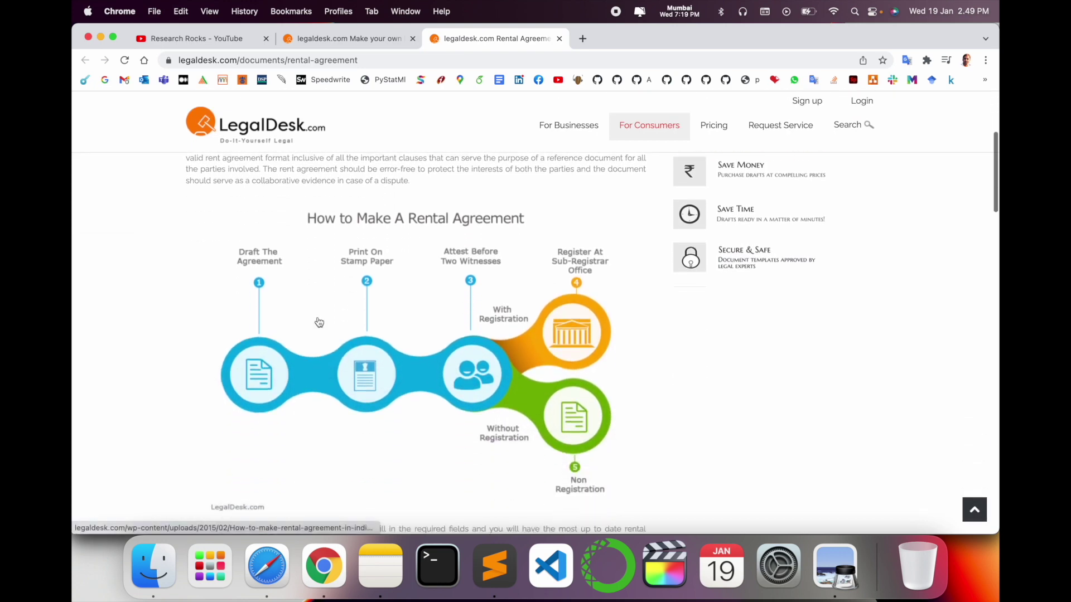
scroll(368, 395, "down", 10)
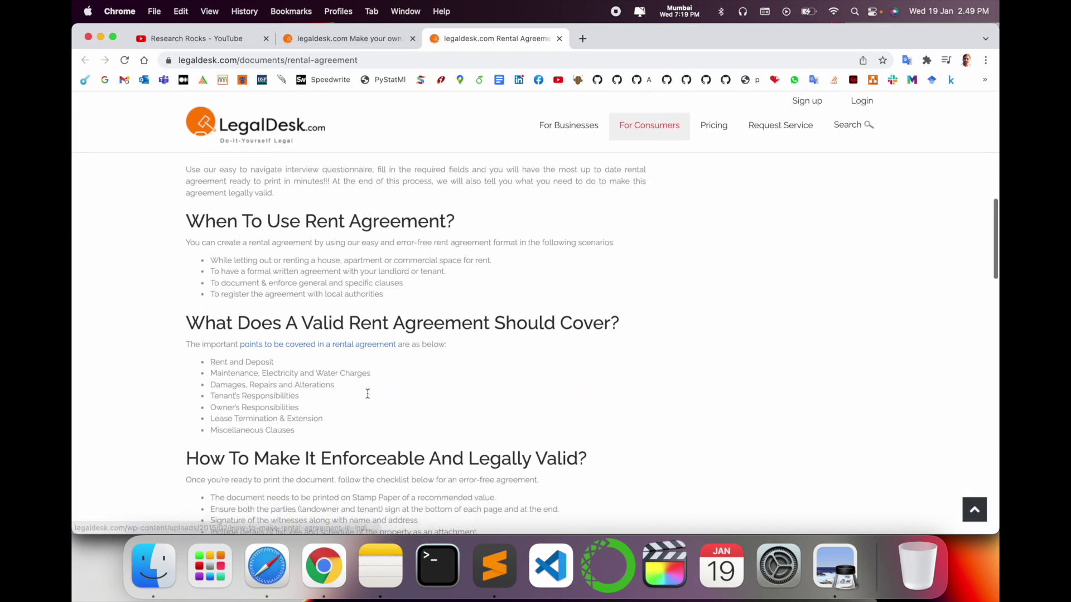
scroll(367, 397, "down", 10)
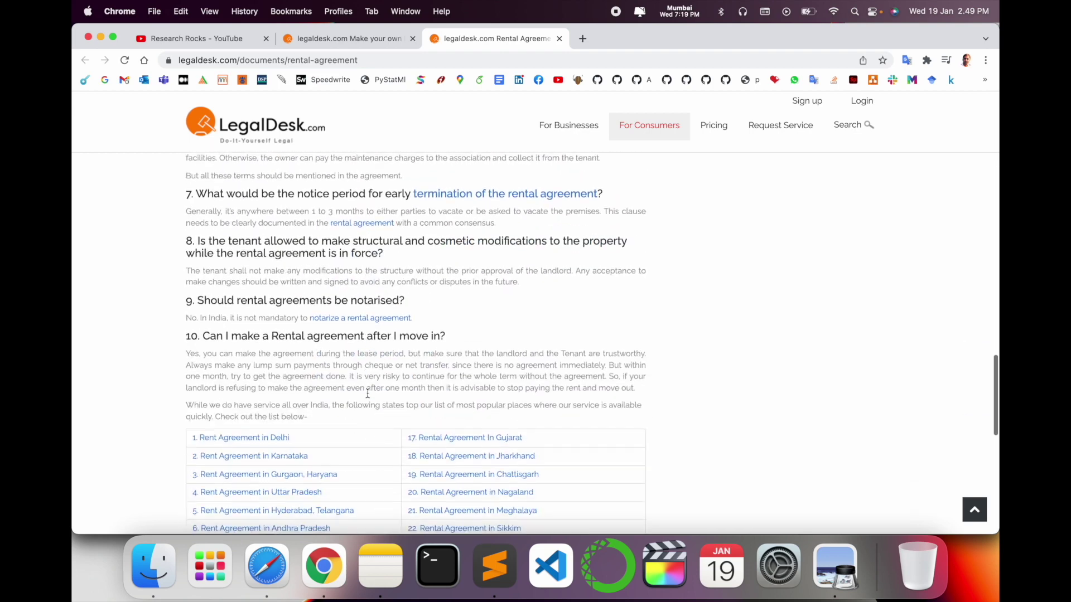
scroll(368, 392, "down", 2)
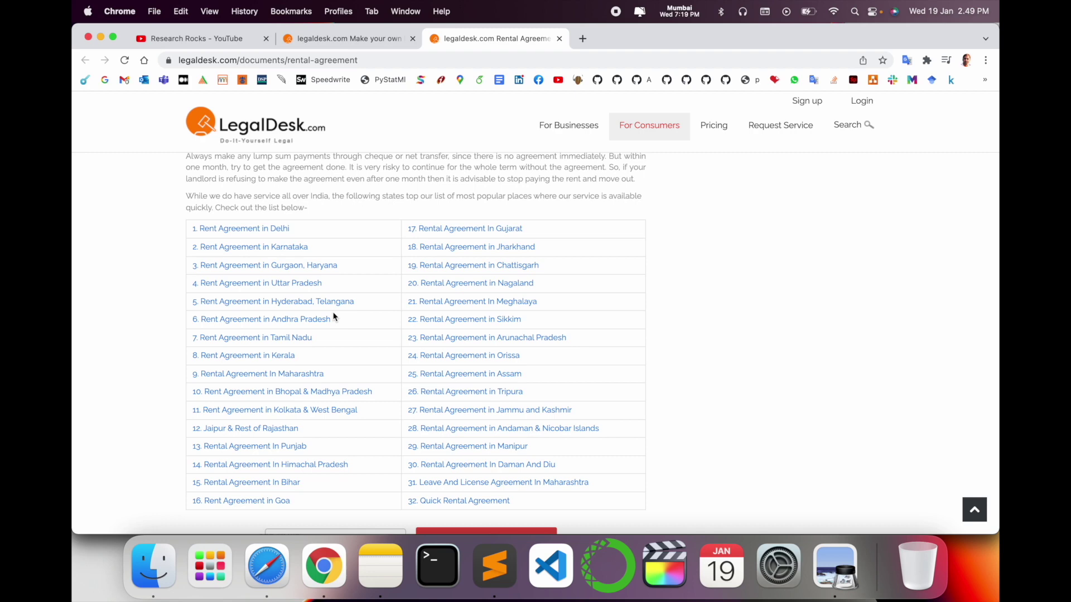
scroll(334, 317, "up", 20)
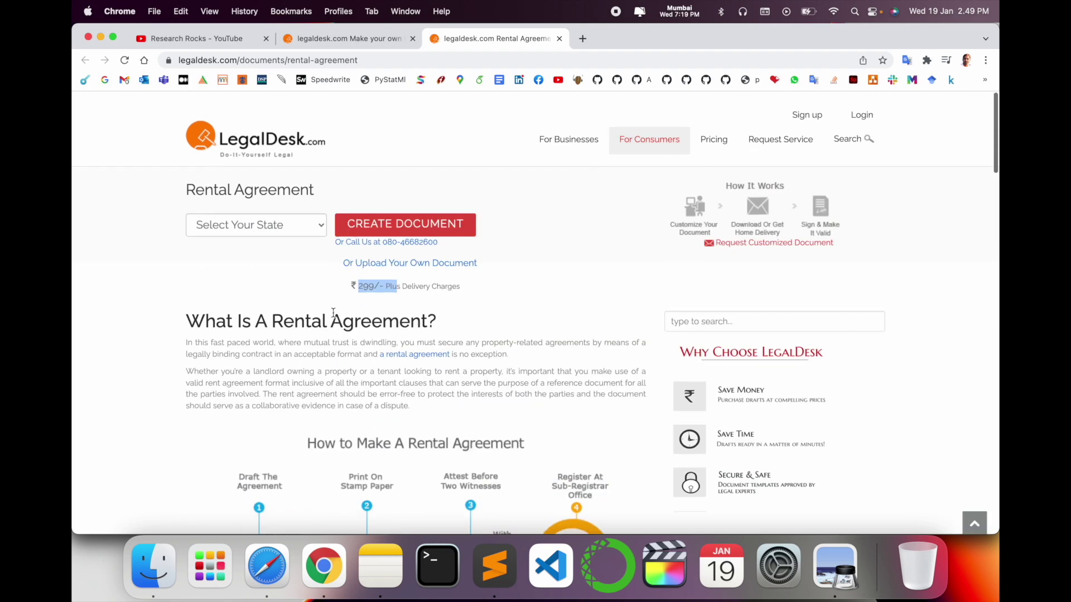
left_click(253, 213)
- Choose Maharashtra as the state and start creating the rental agreement document
type("mah")
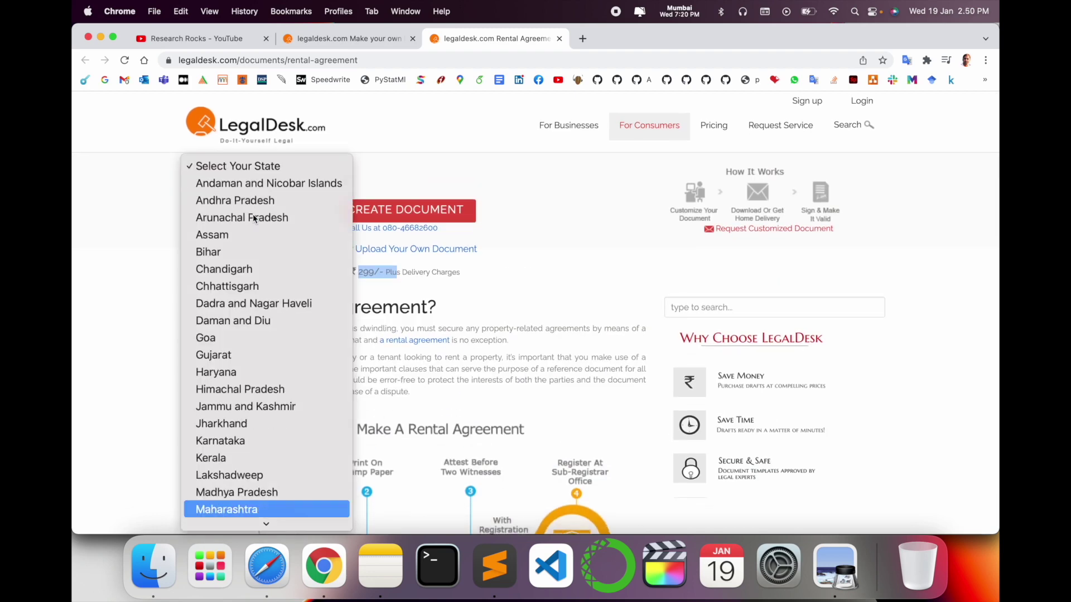
key("Return")
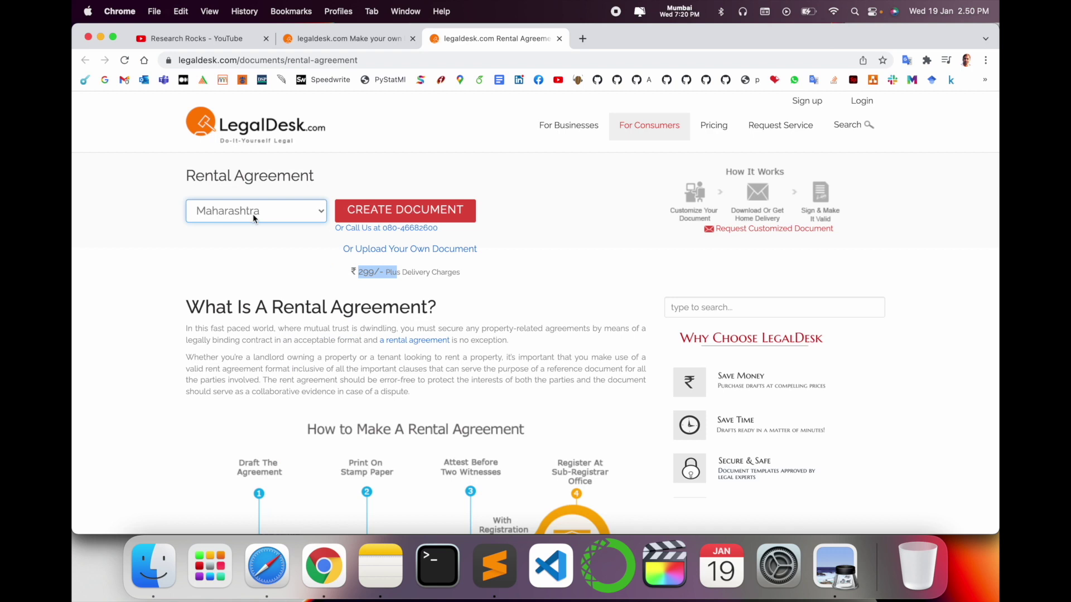
left_click(363, 220)
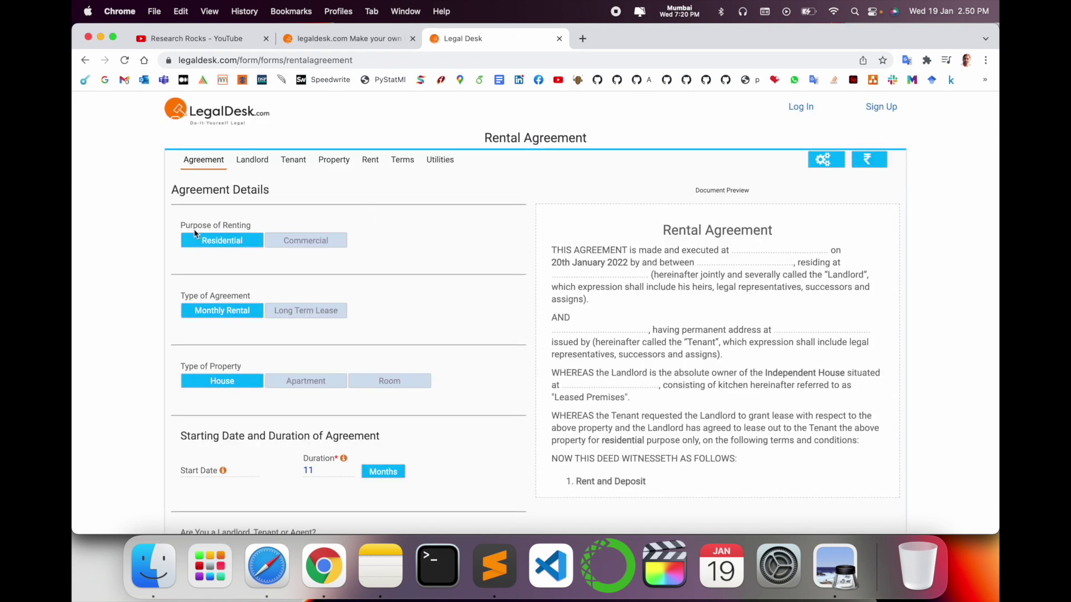
- Set a residential apartment starting 1 February 2022 for 11 months and save the details
left_click(282, 247)
left_click(243, 248)
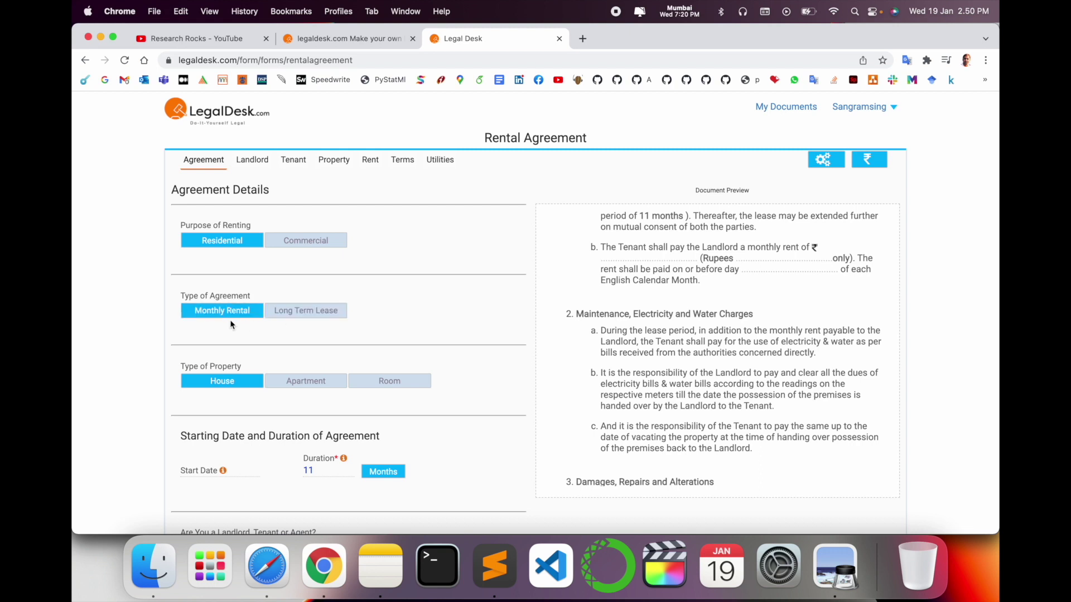
scroll(226, 317, "down", 3)
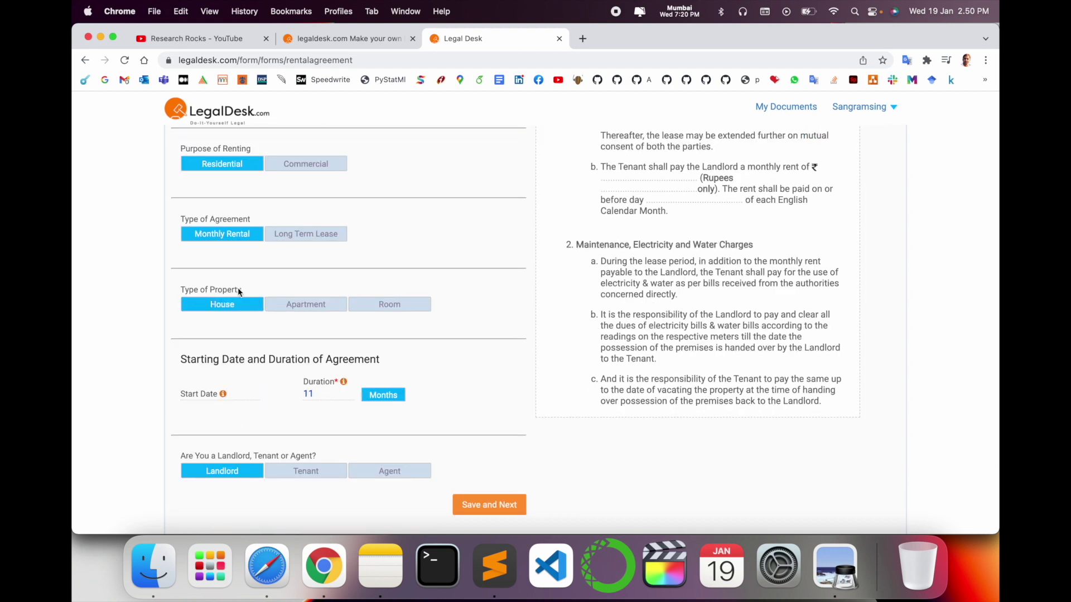
left_click(312, 307)
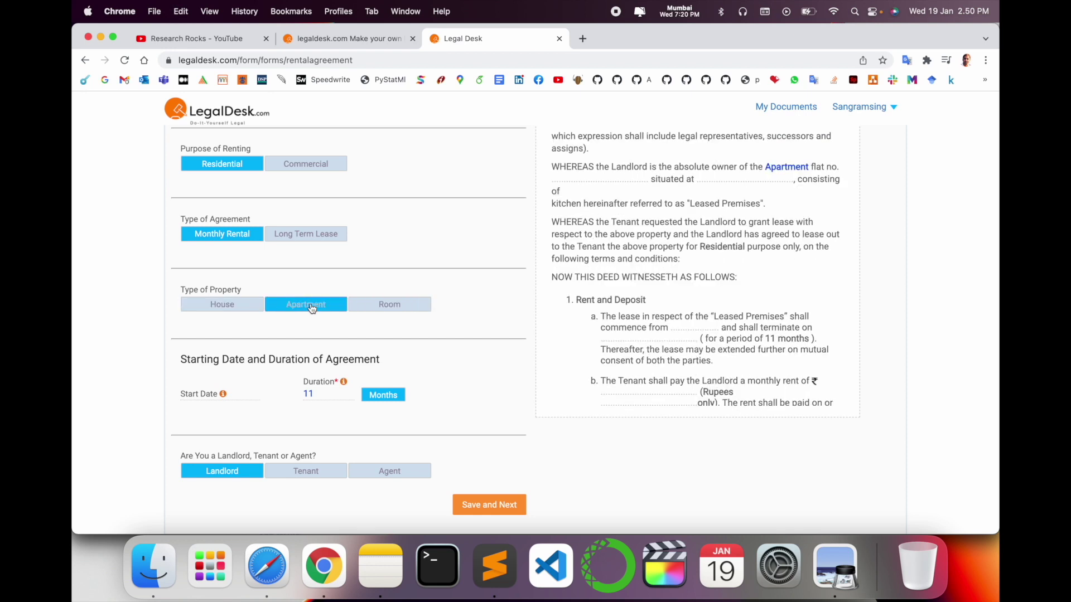
scroll(312, 307, "down", 3)
left_click(202, 318)
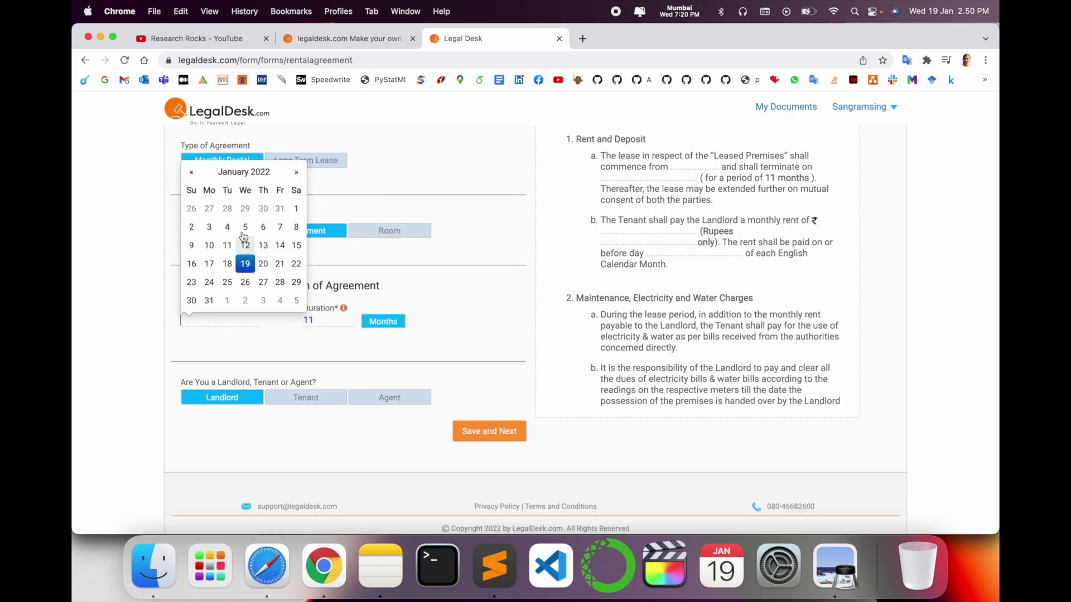
left_click(296, 176)
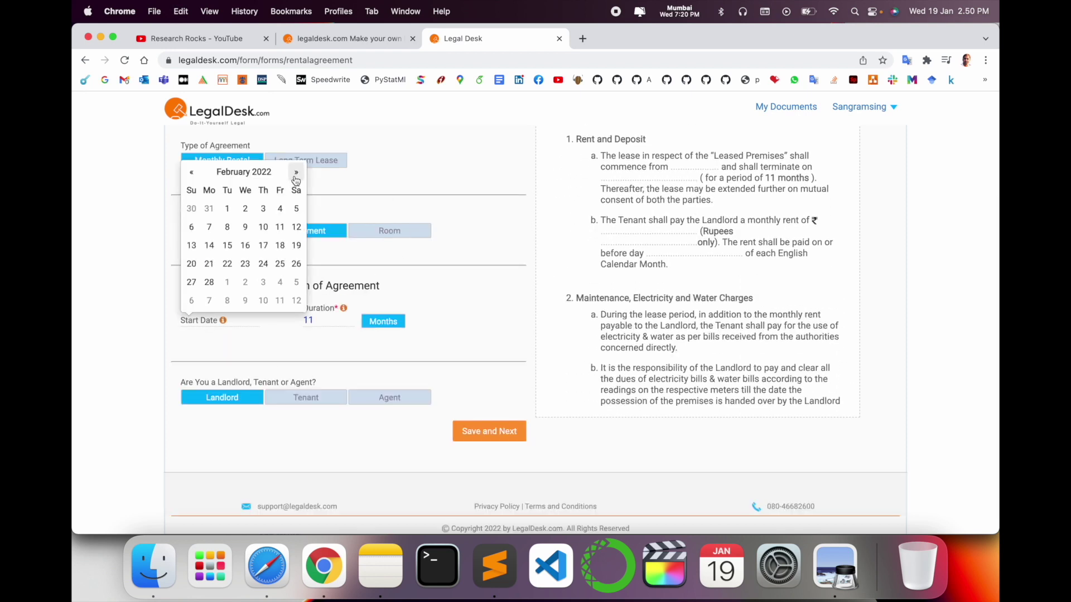
left_click(228, 210)
left_click(320, 317)
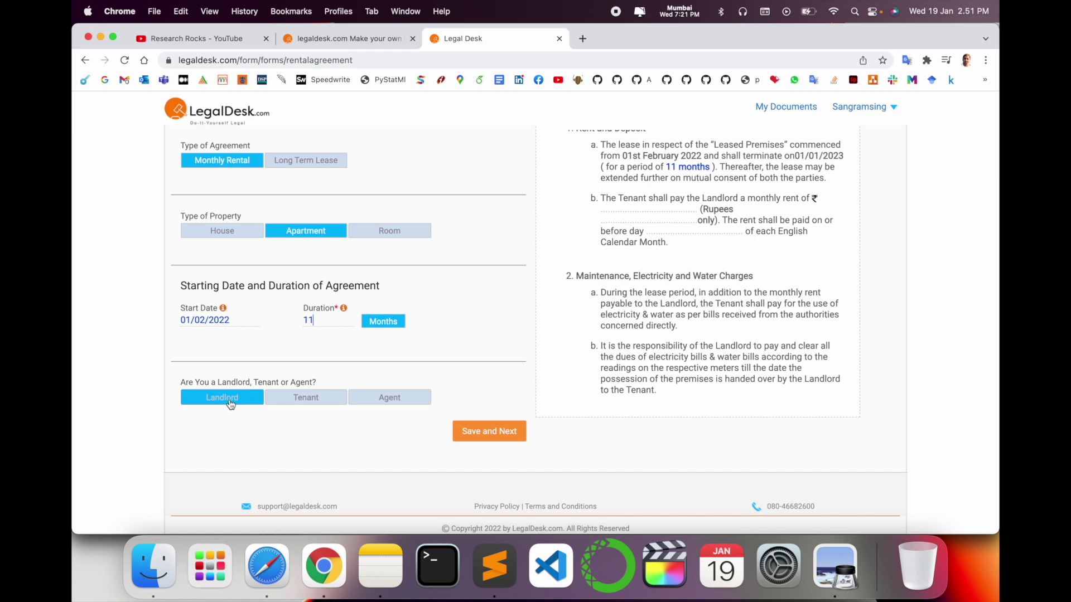
left_click(489, 432)
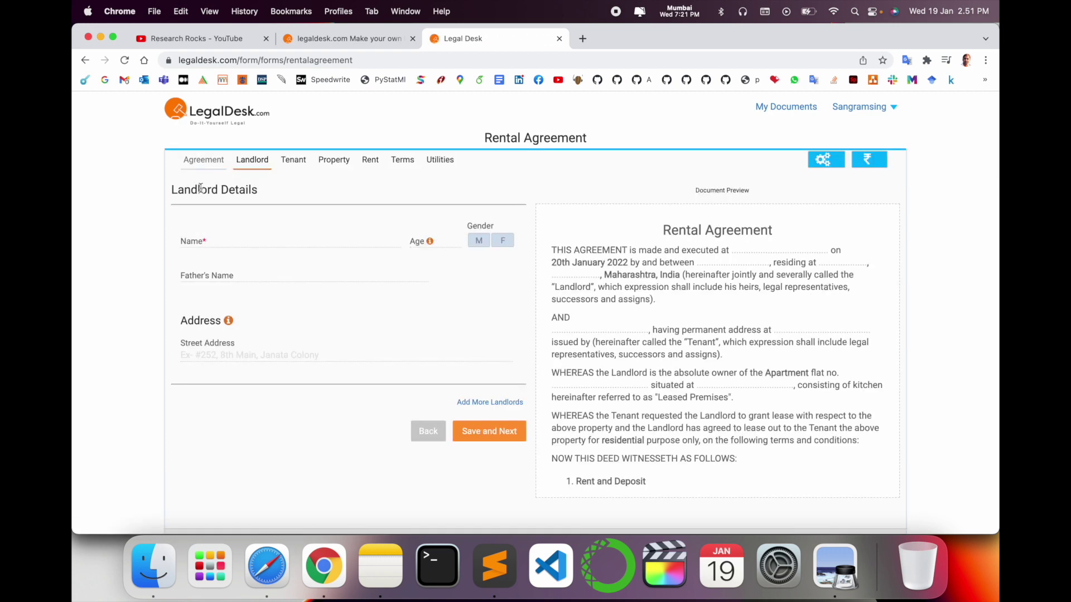
- Fill the landlord's name and father's name from suggestions, with age 32 and male gender
left_click(207, 238)
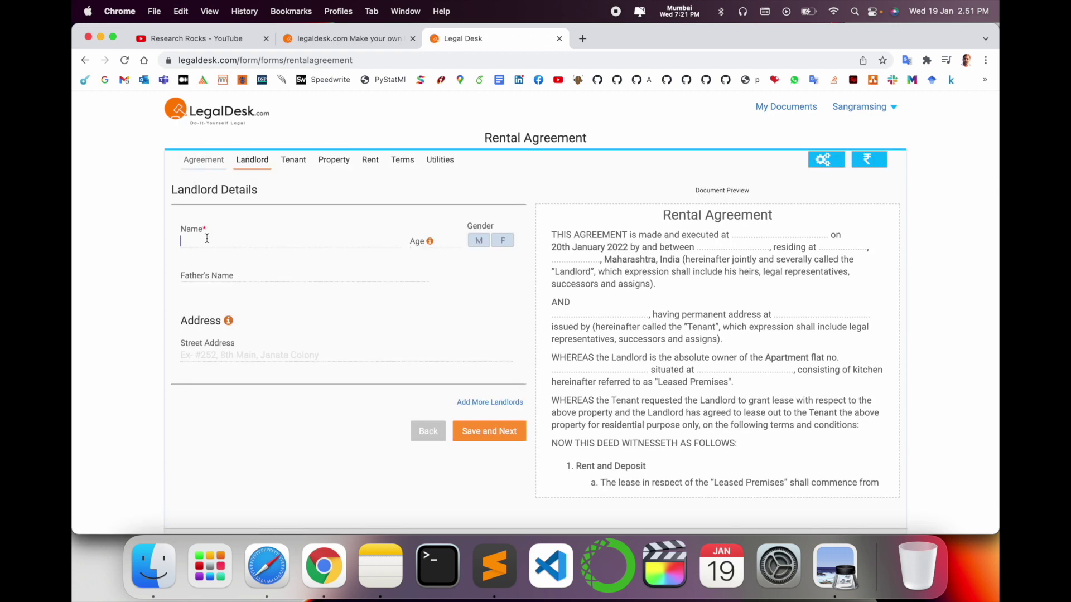
type("Sa")
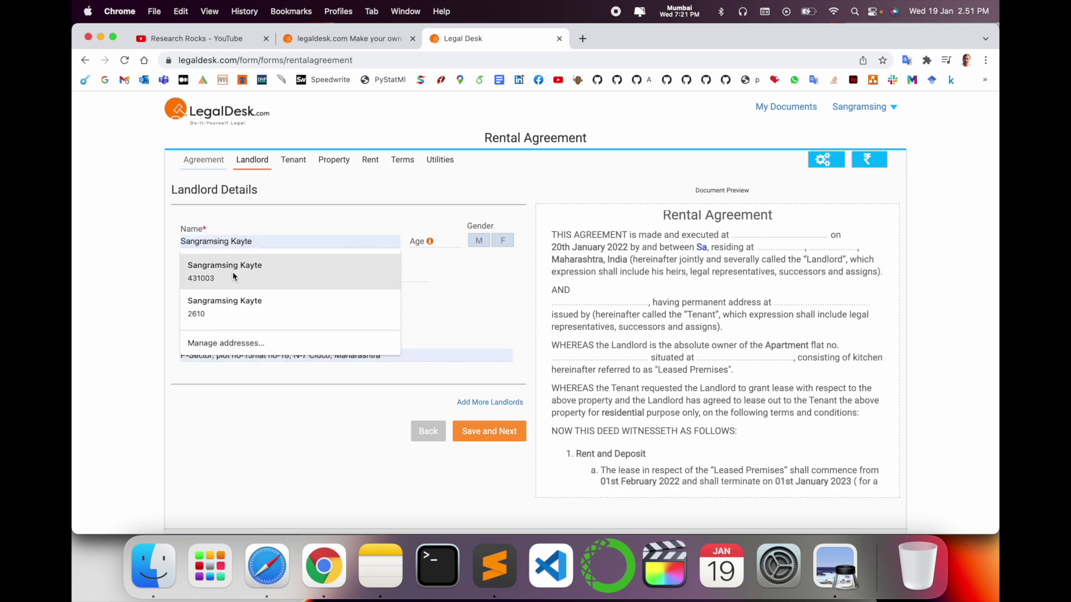
left_click(233, 273)
left_click(233, 277)
type("Nath")
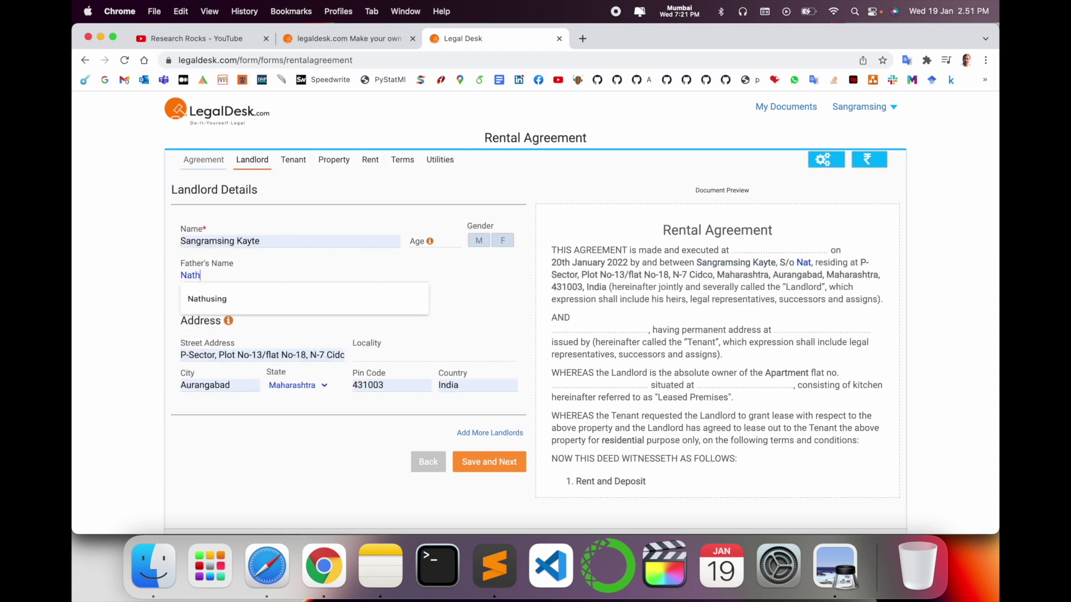
left_click(207, 299)
left_click(414, 240)
type("32")
left_click(479, 241)
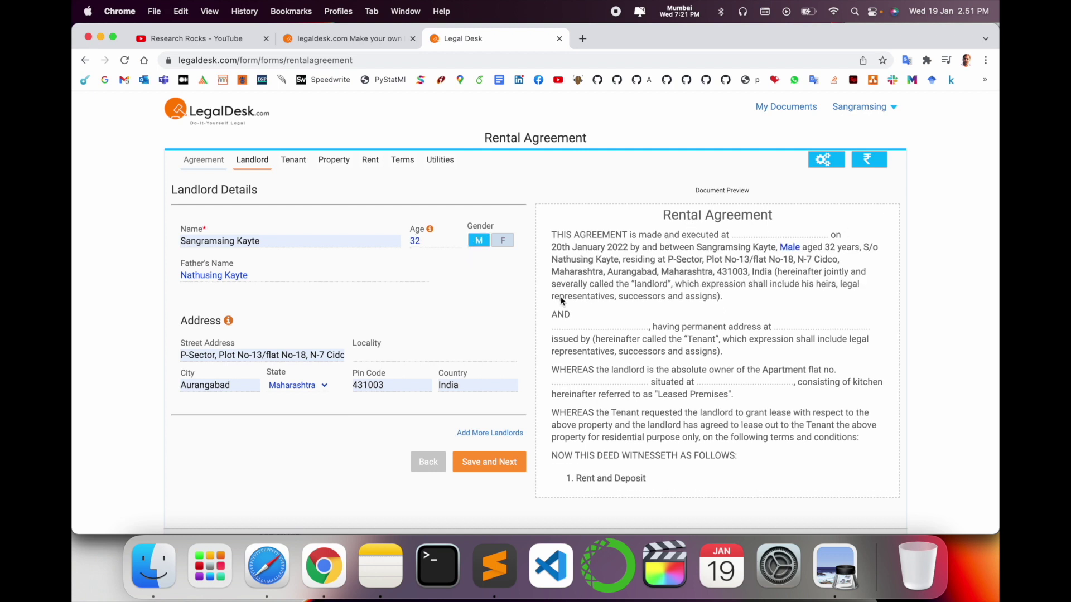
- Save the landlord details and decline the browser's offer to save the address
scroll(524, 304, "down", 1)
scroll(300, 319, "down", 3)
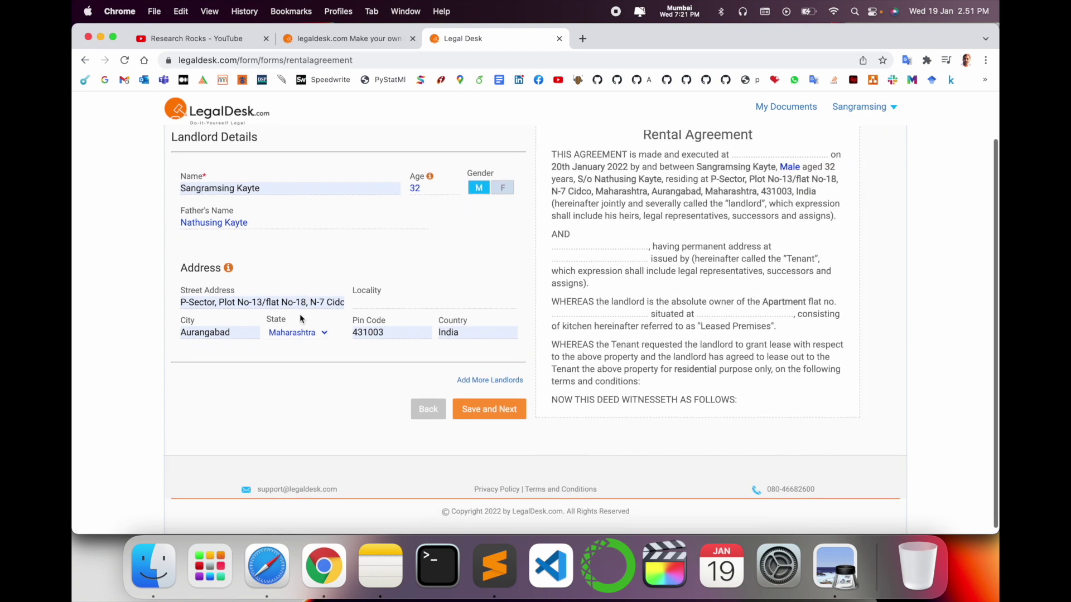
left_click(484, 416)
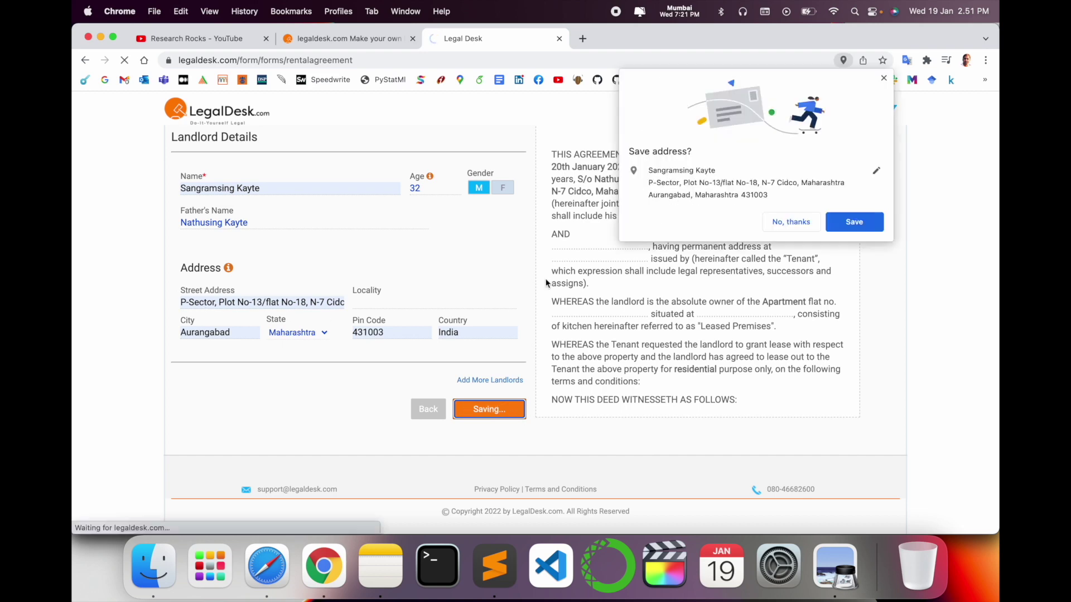
left_click(789, 223)
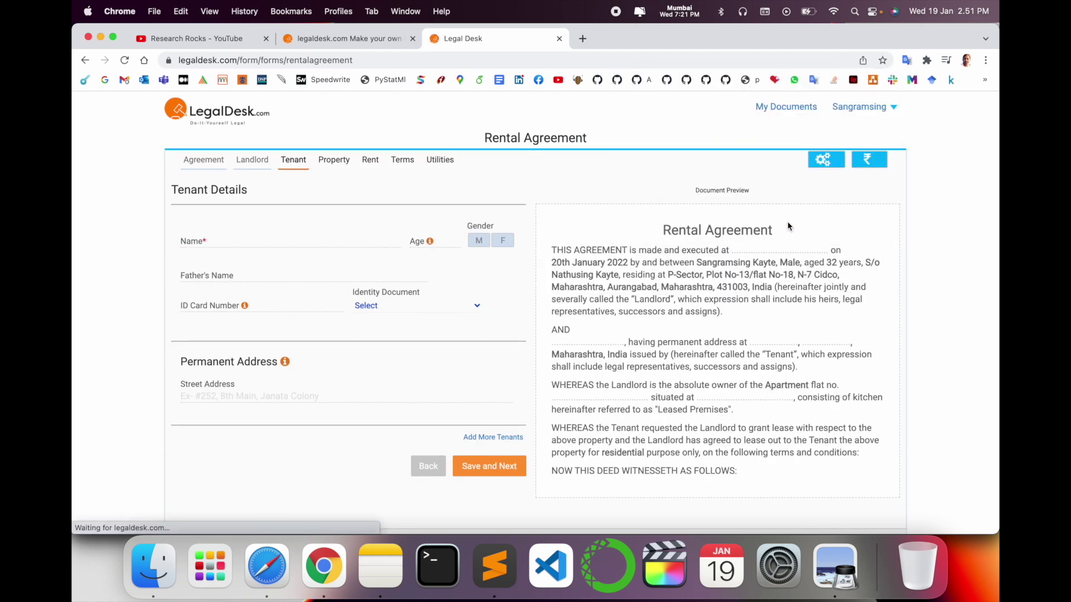
- Enter the tenant's full name and father's name
triple_click(193, 190)
left_click(217, 241)
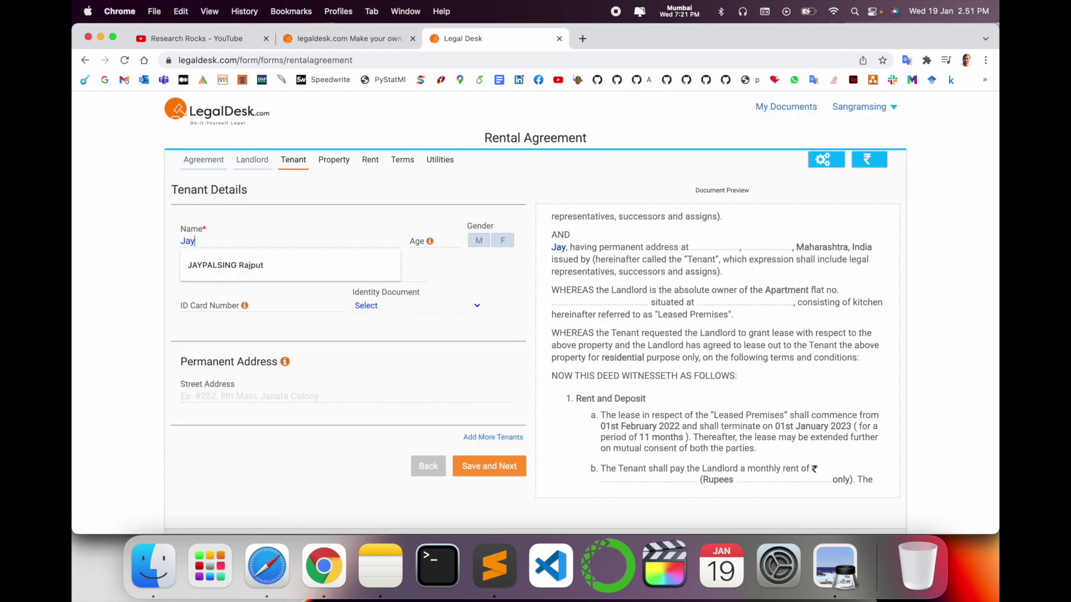
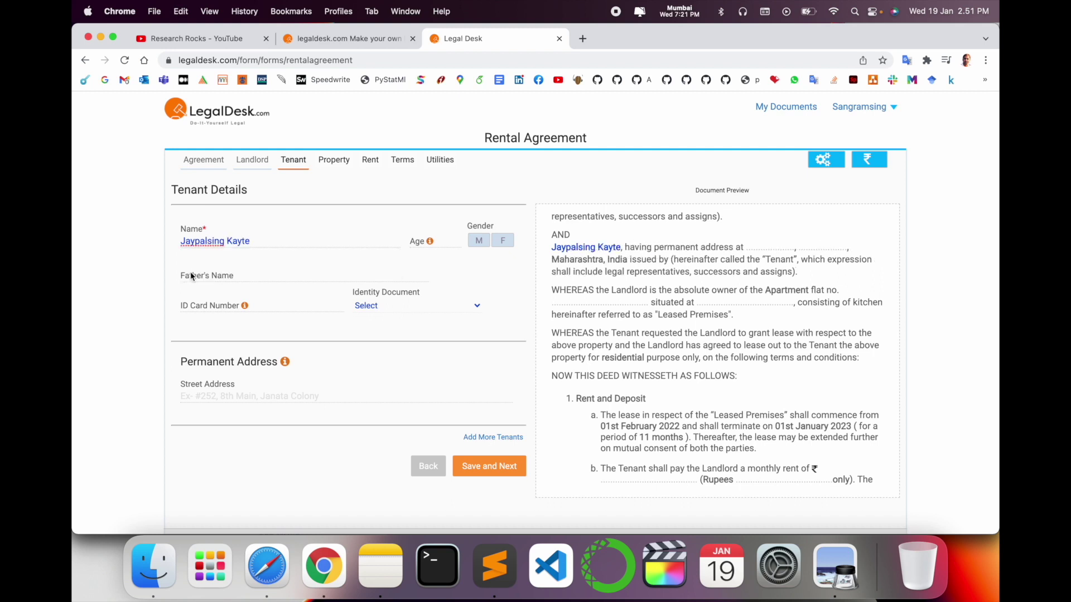
left_click(190, 273)
type("N Kayte")
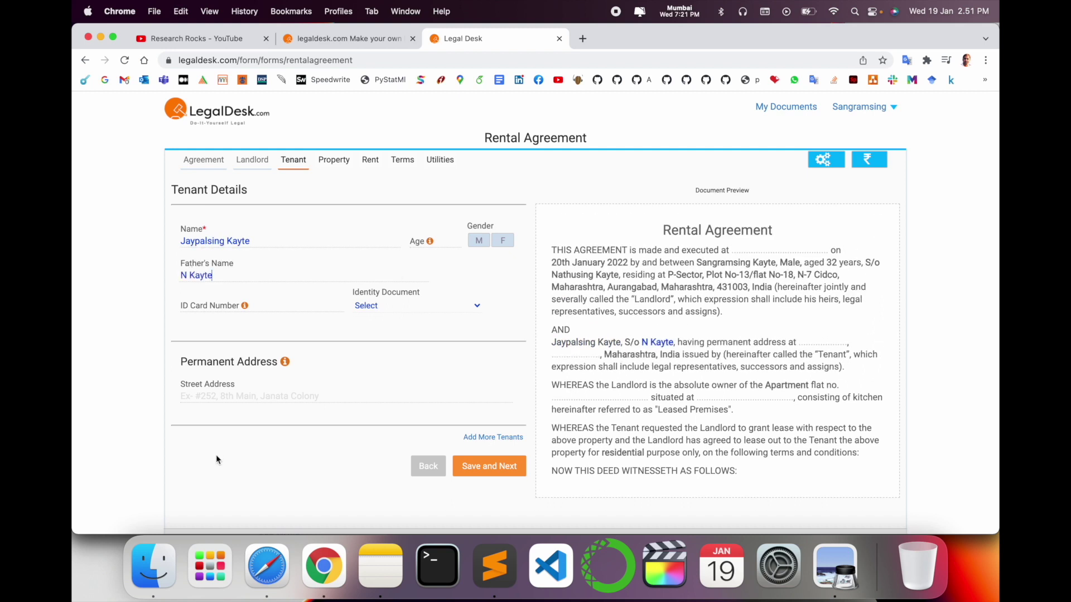
left_click(196, 304)
- Choose Aadhaar as the tenant's identity document and enter the ID card number
left_click(412, 306)
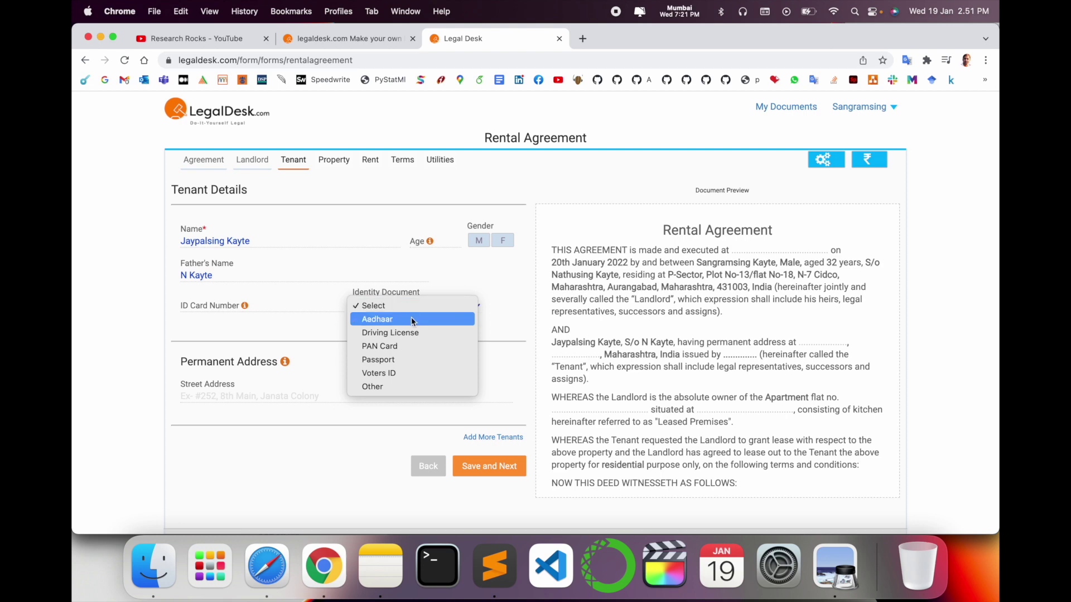
left_click(411, 318)
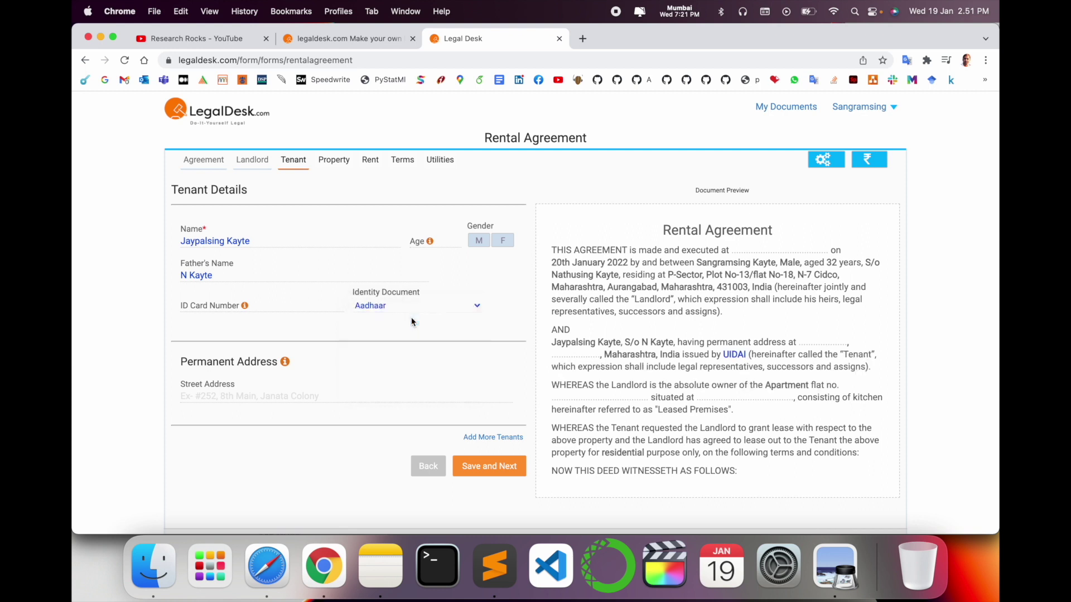
left_click(225, 302)
type("123456789")
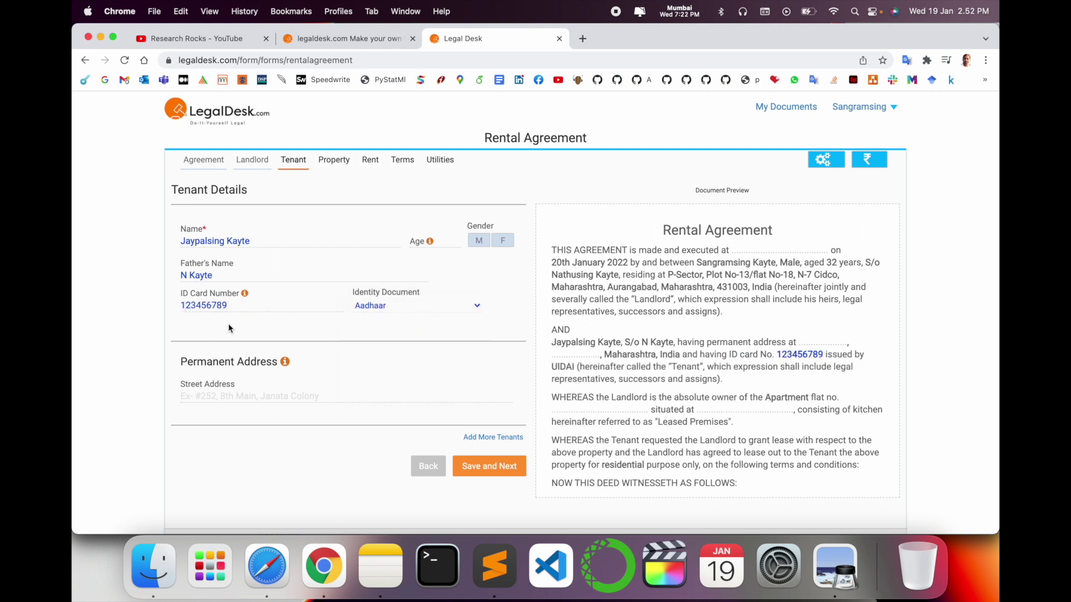
- Fill in the tenant's permanent street address and city, then save the tenant section
left_click(225, 397)
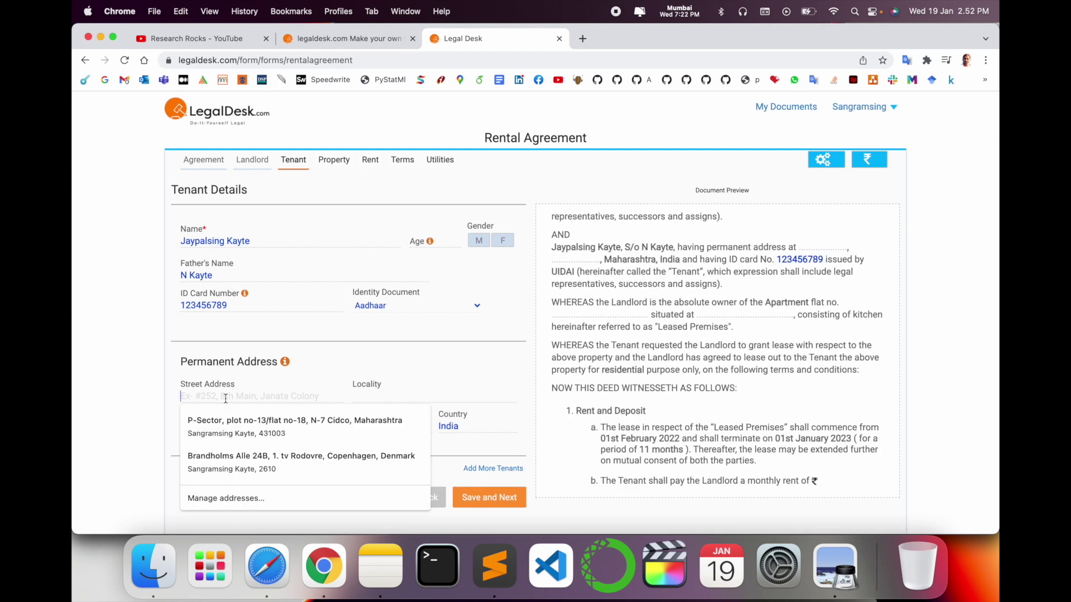
type("Sillod")
left_click(380, 391)
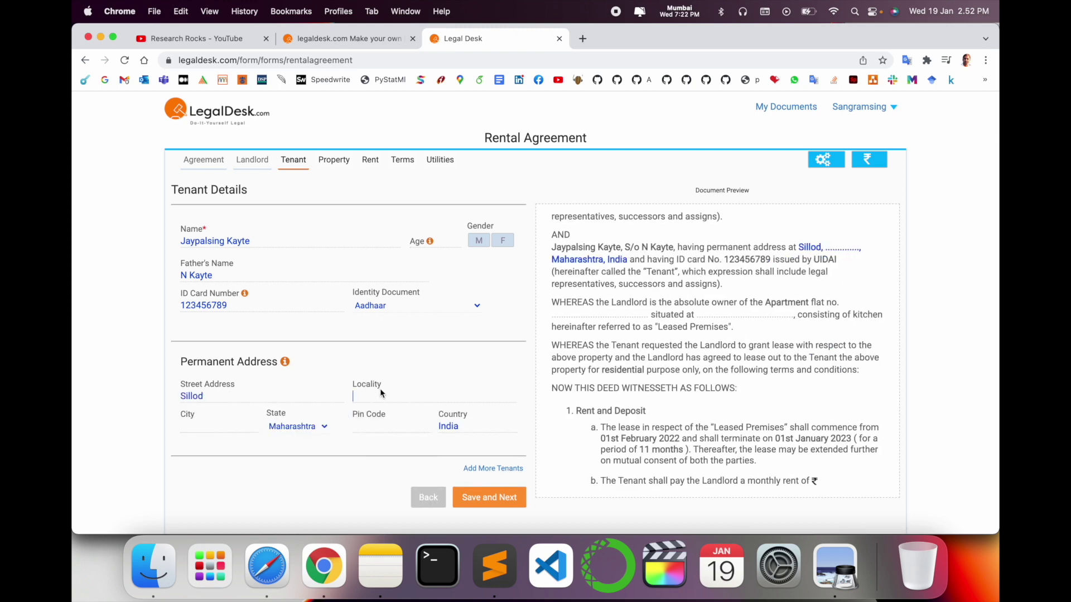
left_click(214, 428)
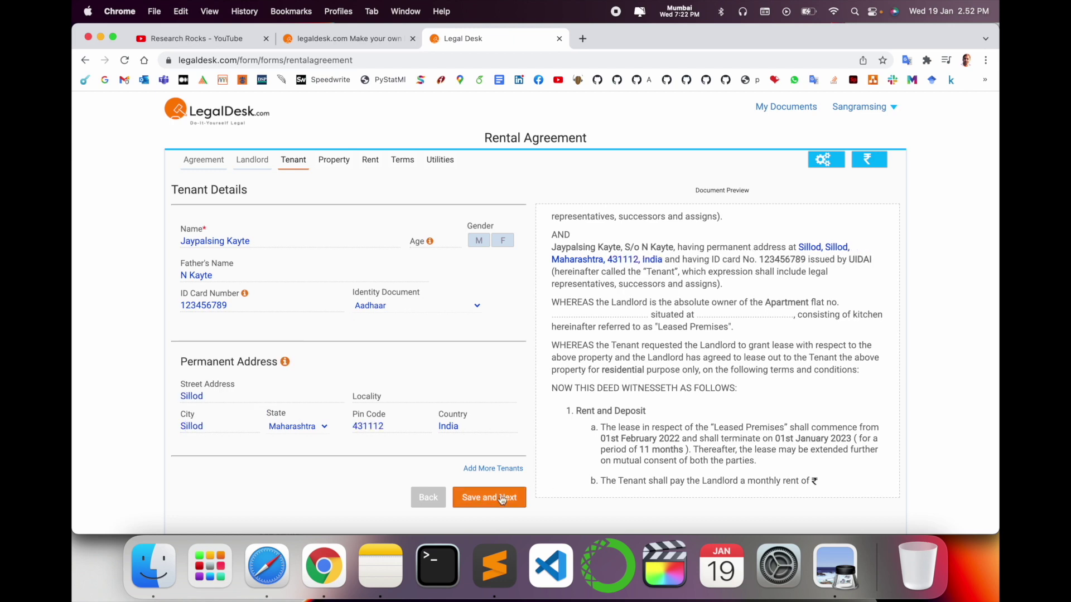
left_click(498, 500)
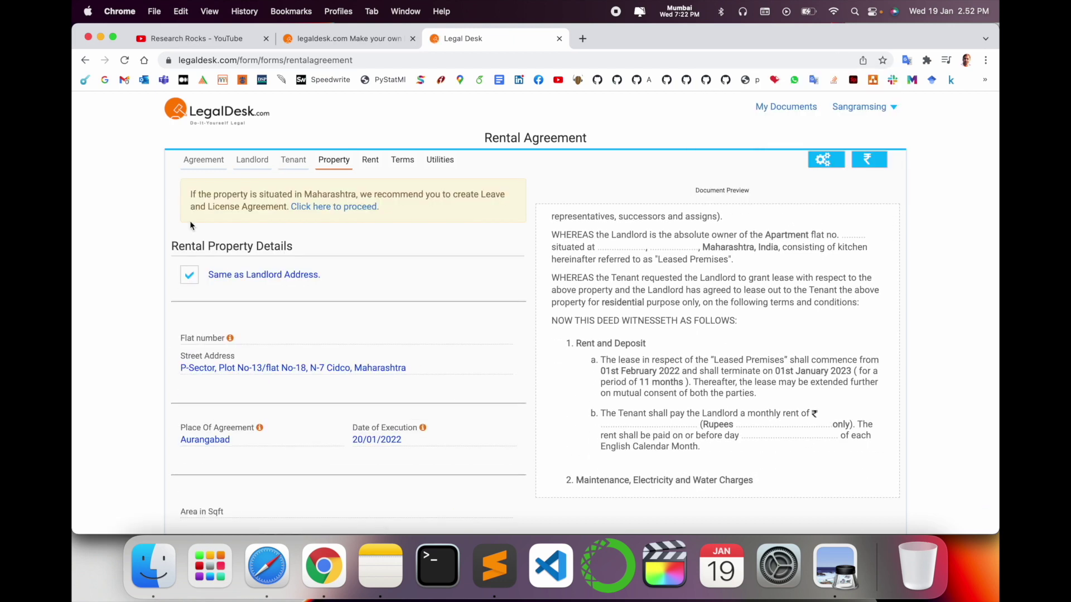
- Dismiss the leftover address suggestions on the property form
scroll(273, 361, "down", 3)
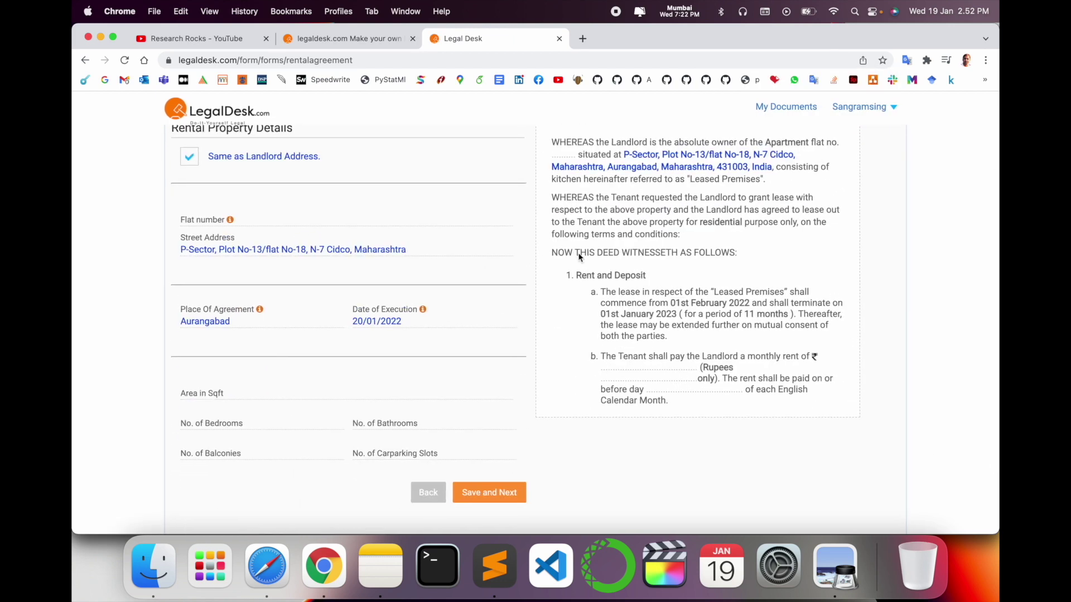
scroll(274, 361, "up", 3)
left_click(219, 371)
left_click(138, 386)
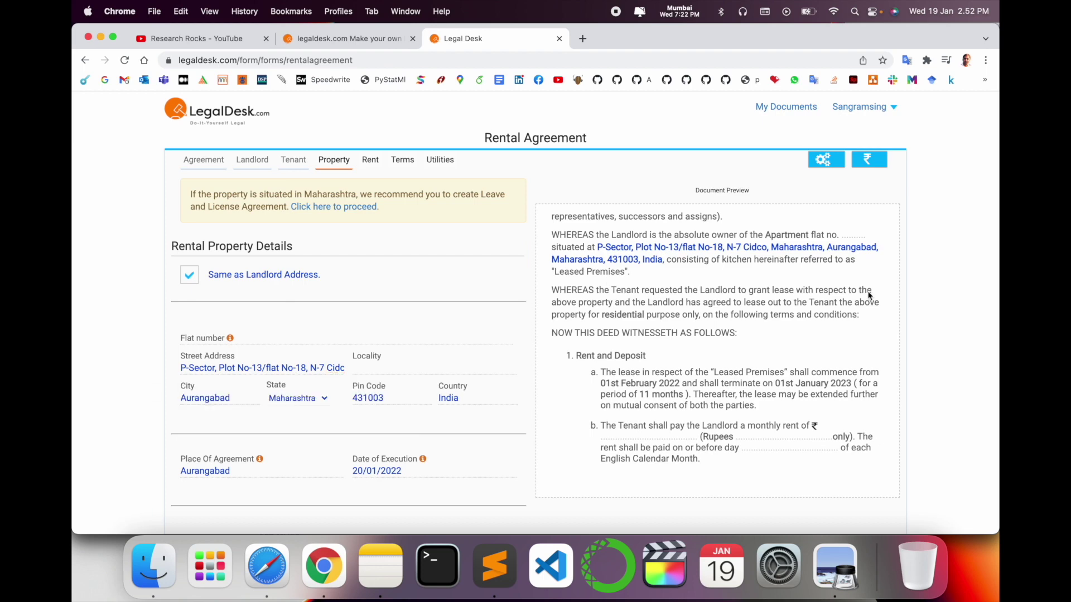
scroll(365, 382, "down", 5)
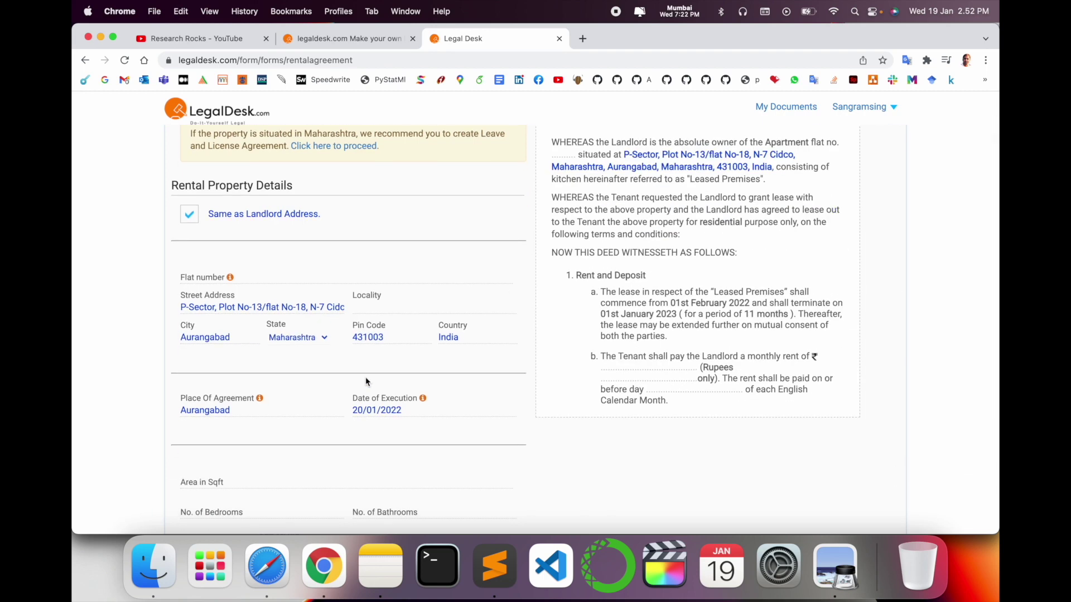
- Enter area 1200 sqft, 2 bedrooms, 1 bathroom, 1 balcony and 1 parking slot, then save
left_click(203, 363)
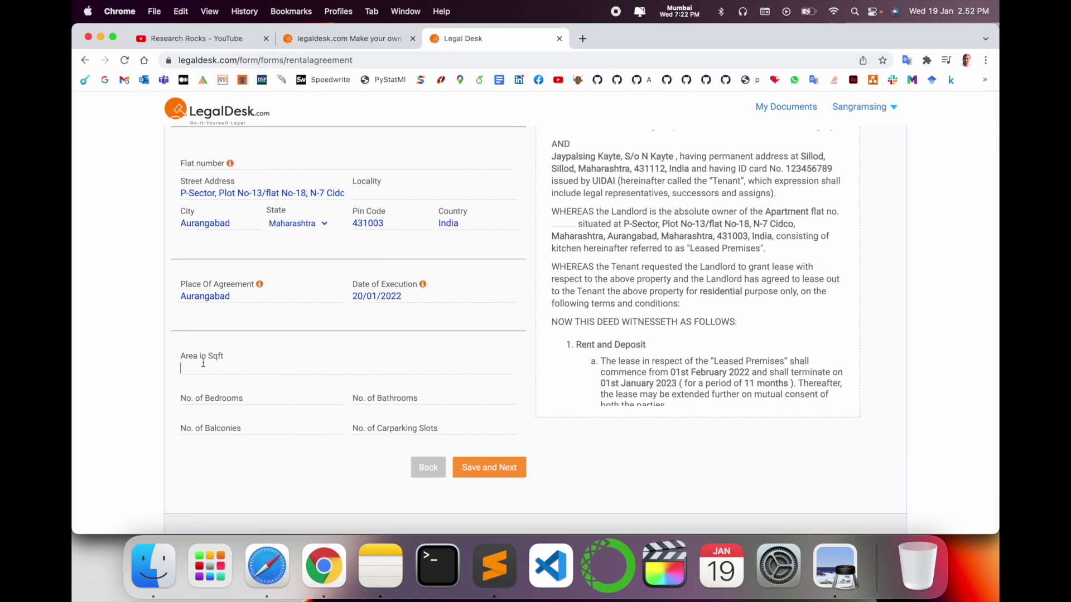
type("1200")
key("Tab")
type("2")
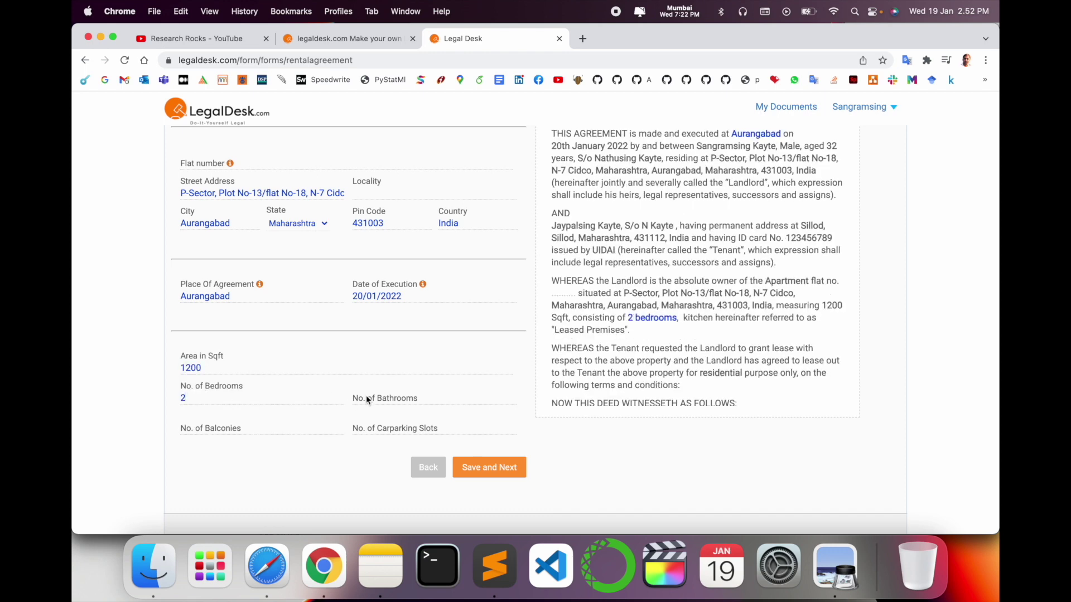
left_click(384, 399)
type("1")
left_click(233, 427)
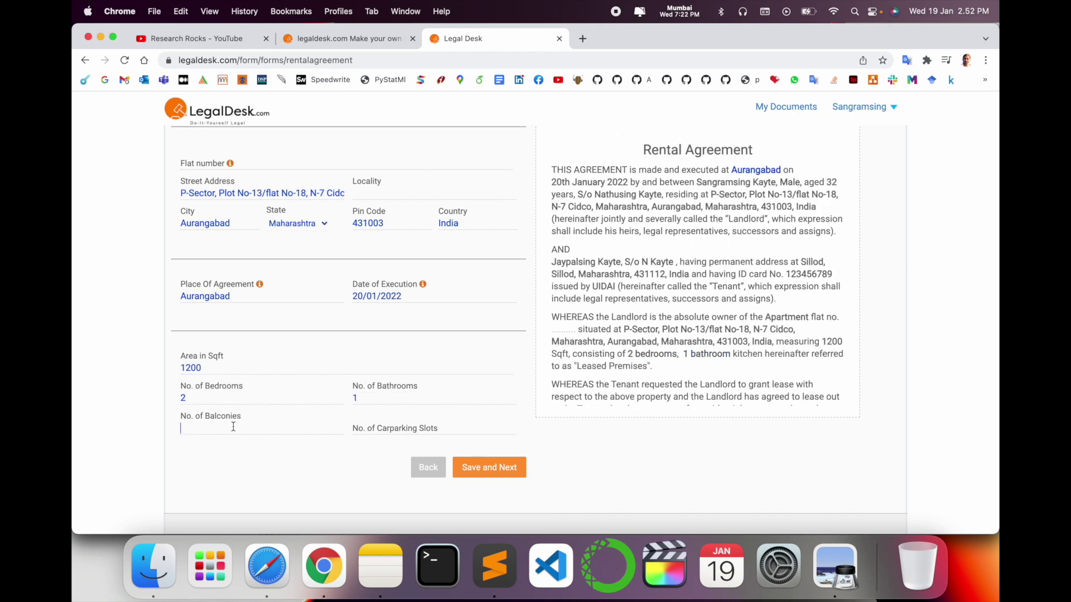
type("1")
left_click(389, 431)
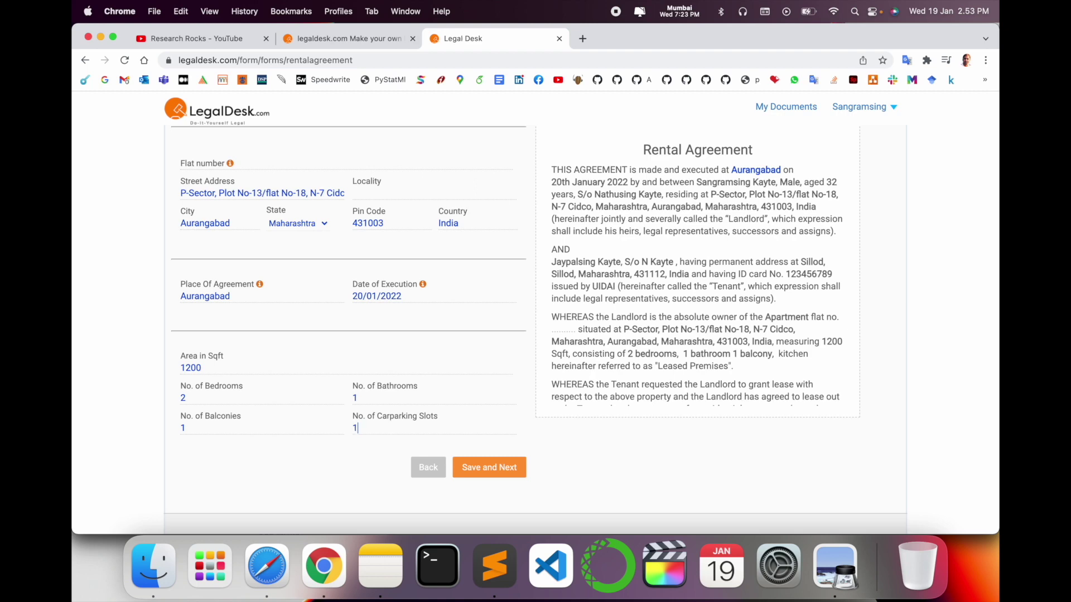
type("1")
left_click(487, 467)
left_click(234, 245)
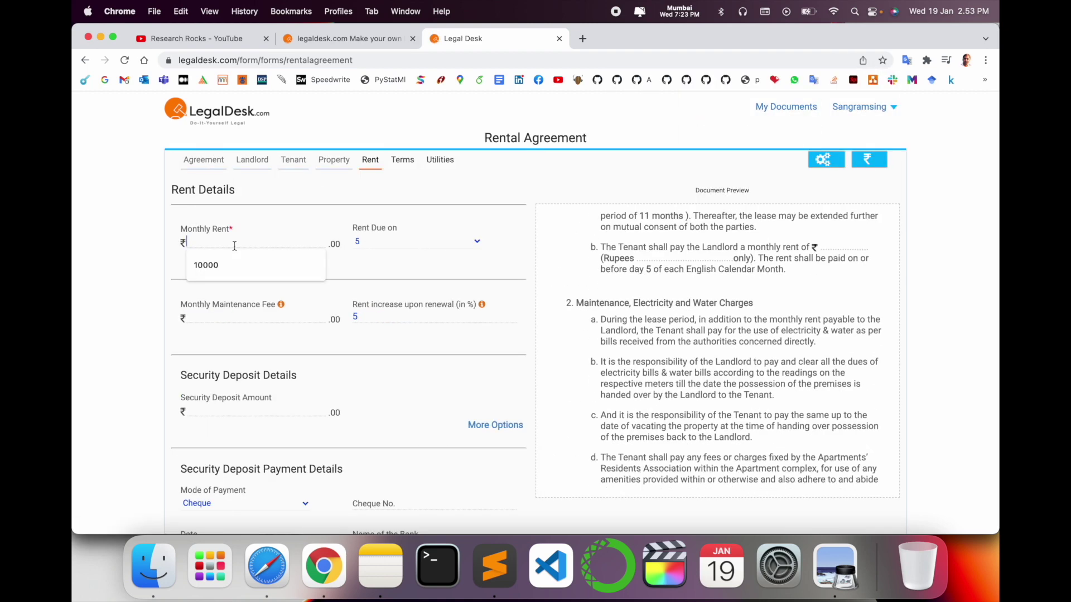
- Fill in monthly rent 10000, maintenance 800 and security deposit 20000 from suggestions
left_click(213, 267)
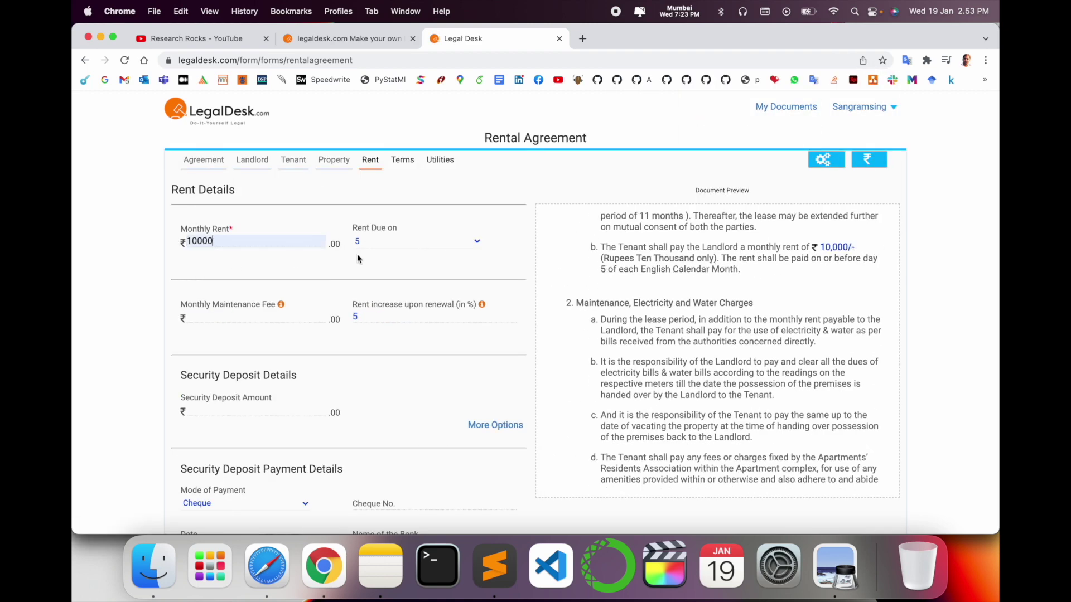
left_click(258, 319)
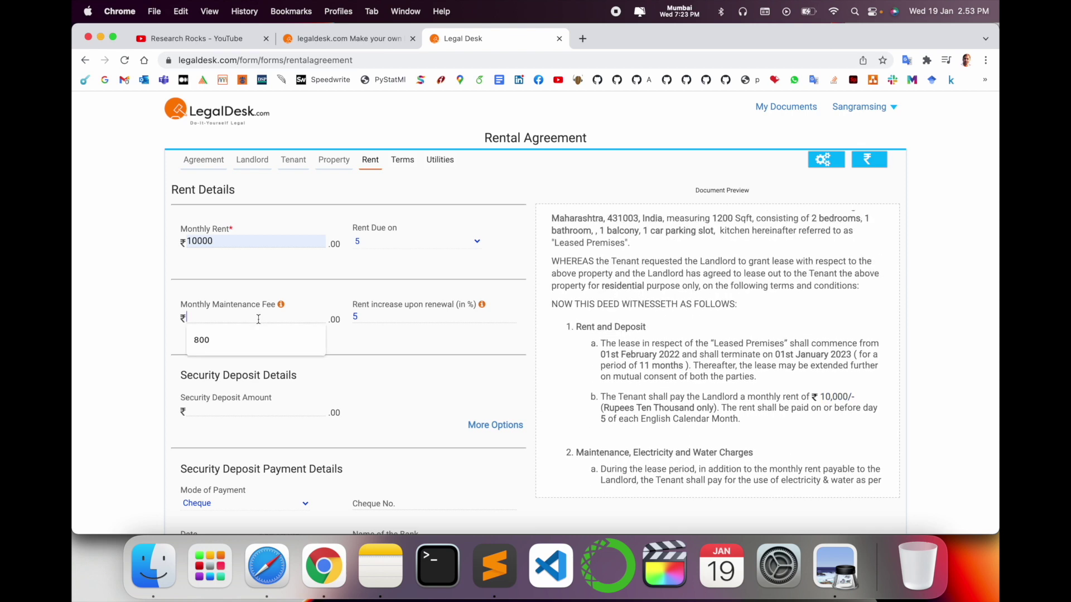
left_click(215, 340)
scroll(215, 346, "down", 1)
scroll(215, 346, "down", 1)
left_click(211, 336)
left_click(210, 354)
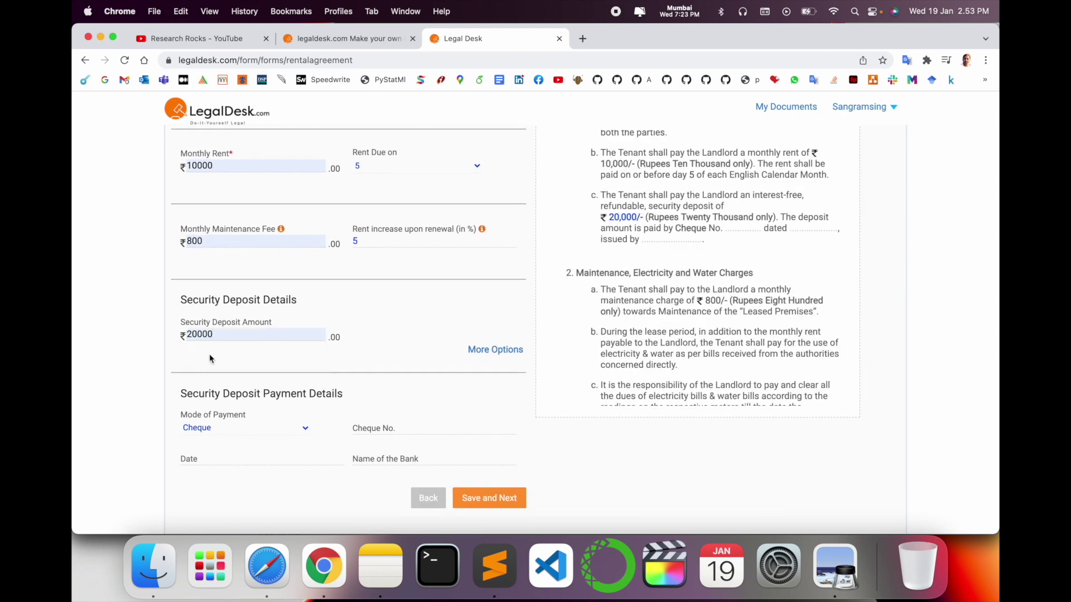
- Record the deposit as an OnlineTransfer from ICICI dated 3 February 2022, then save
scroll(209, 353, "down", 2)
left_click(257, 331)
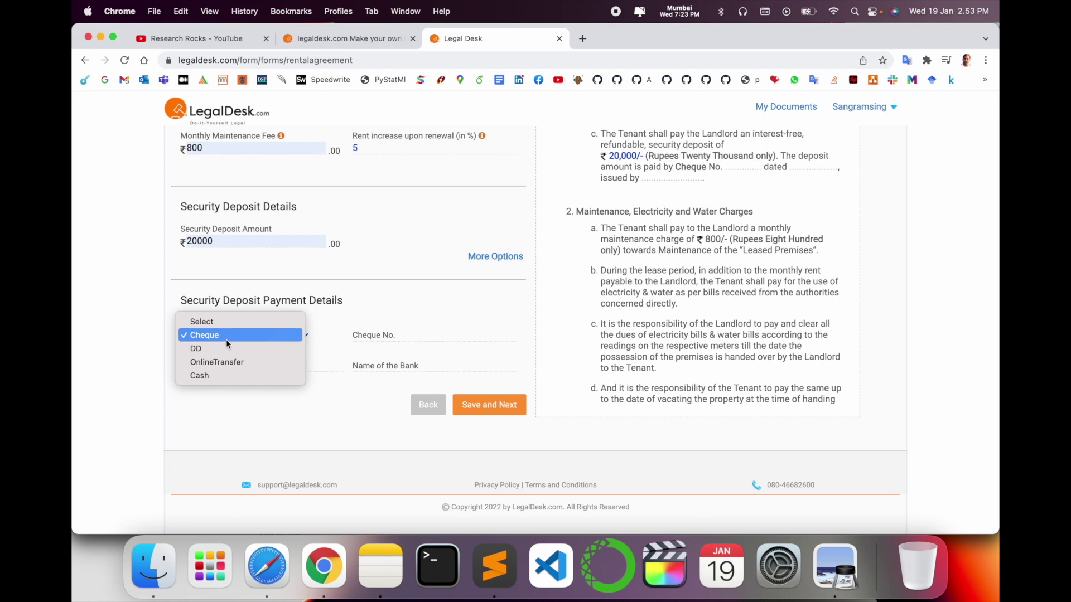
left_click(234, 365)
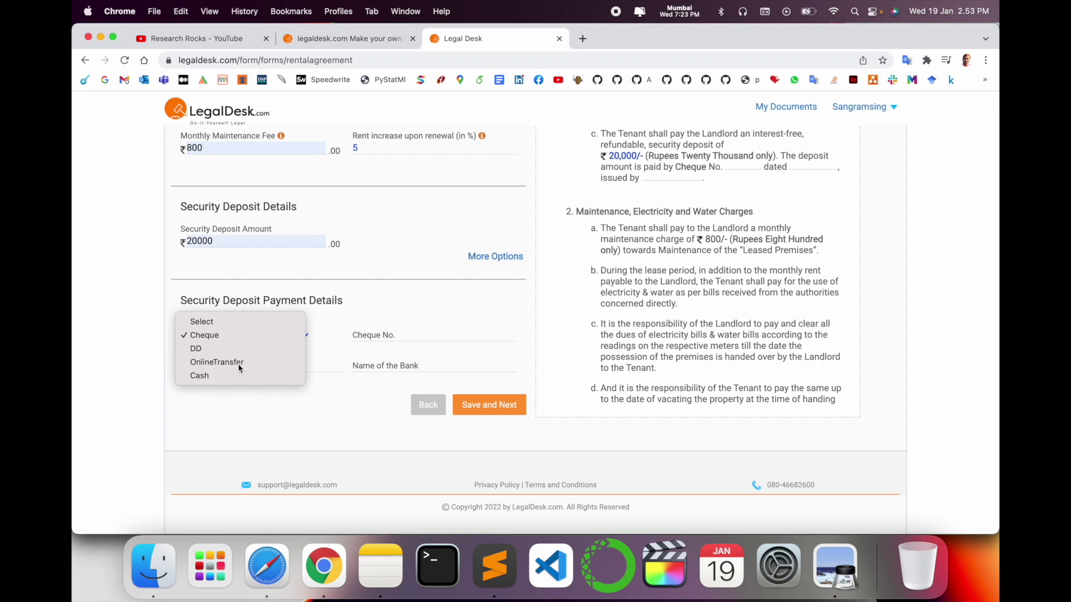
left_click(249, 370)
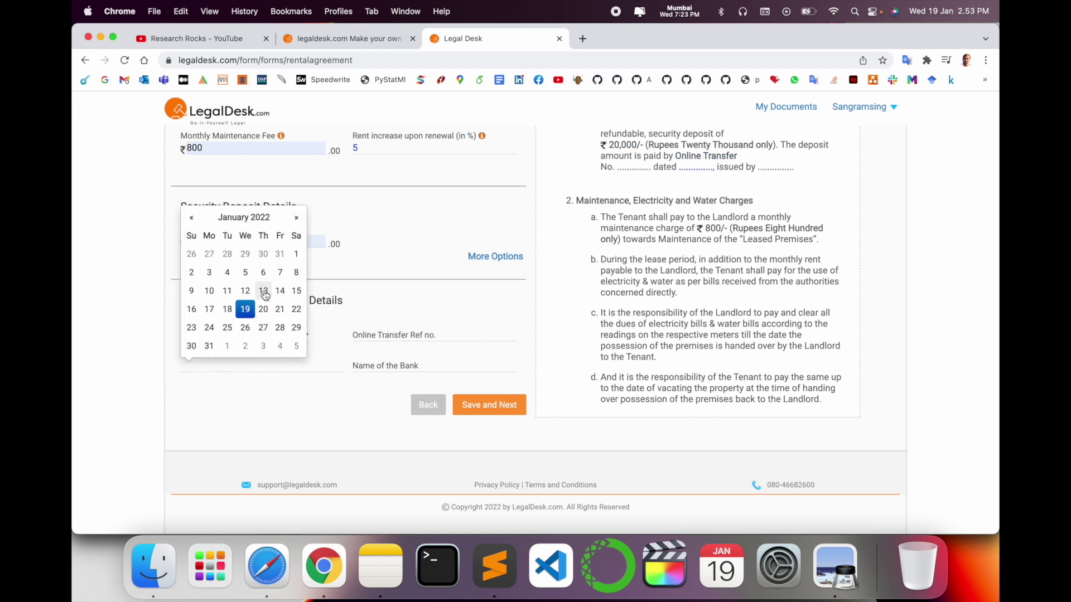
left_click(296, 217)
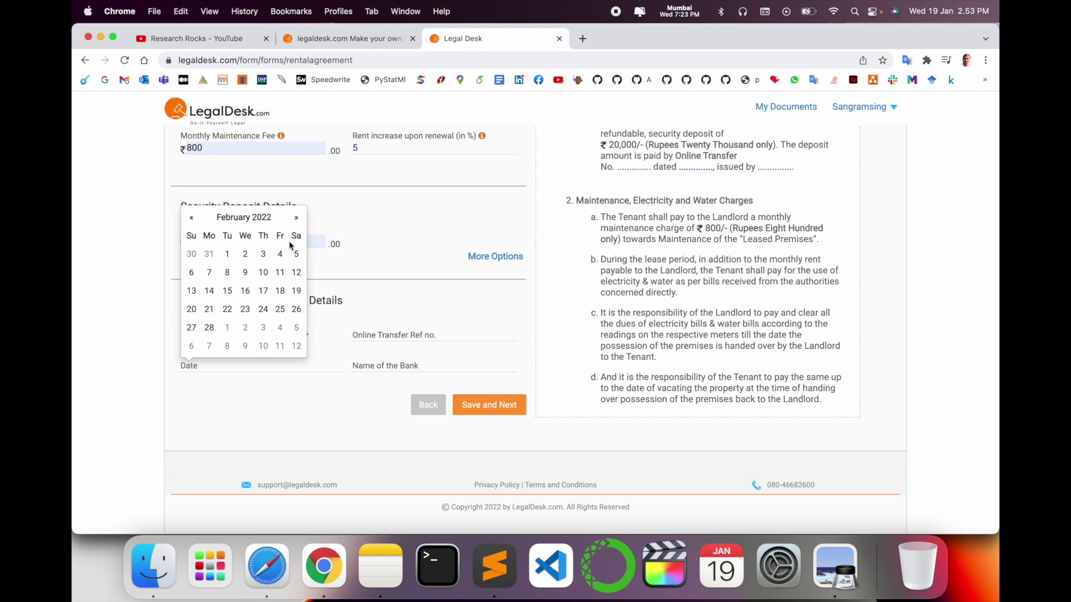
left_click(263, 254)
left_click(398, 366)
type("I")
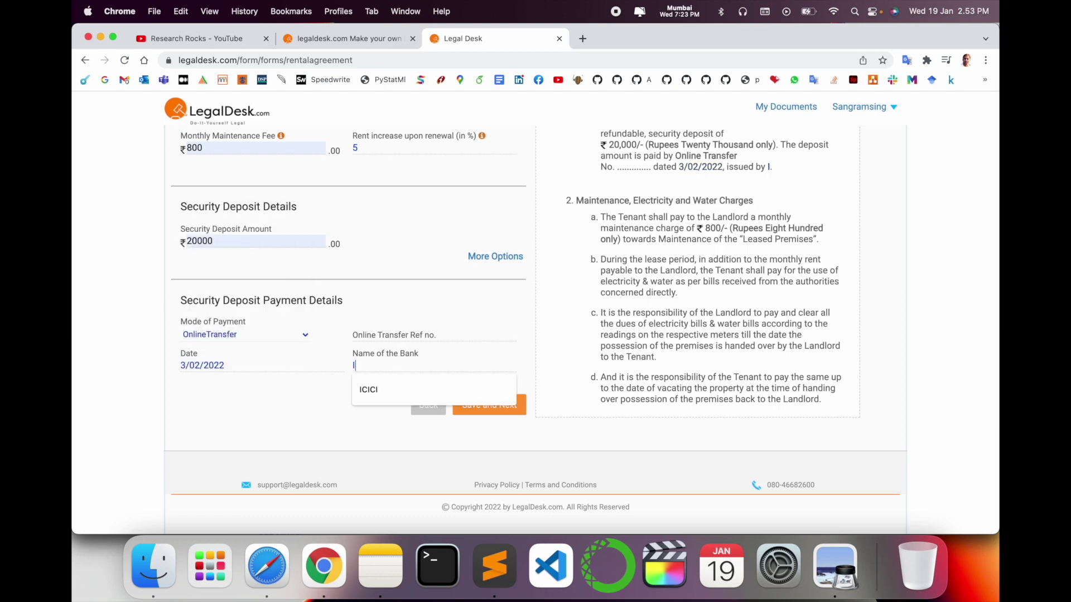
left_click(393, 388)
left_click(489, 405)
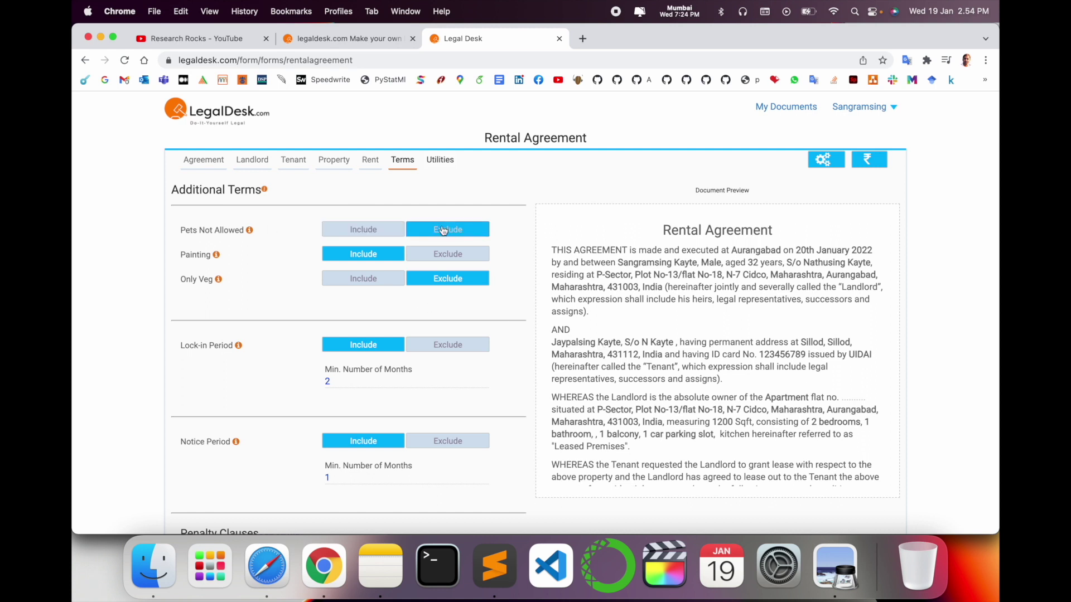
- Keep the painting, 2-month lock-in and 1-month notice terms and save them
scroll(352, 251, "down", 5)
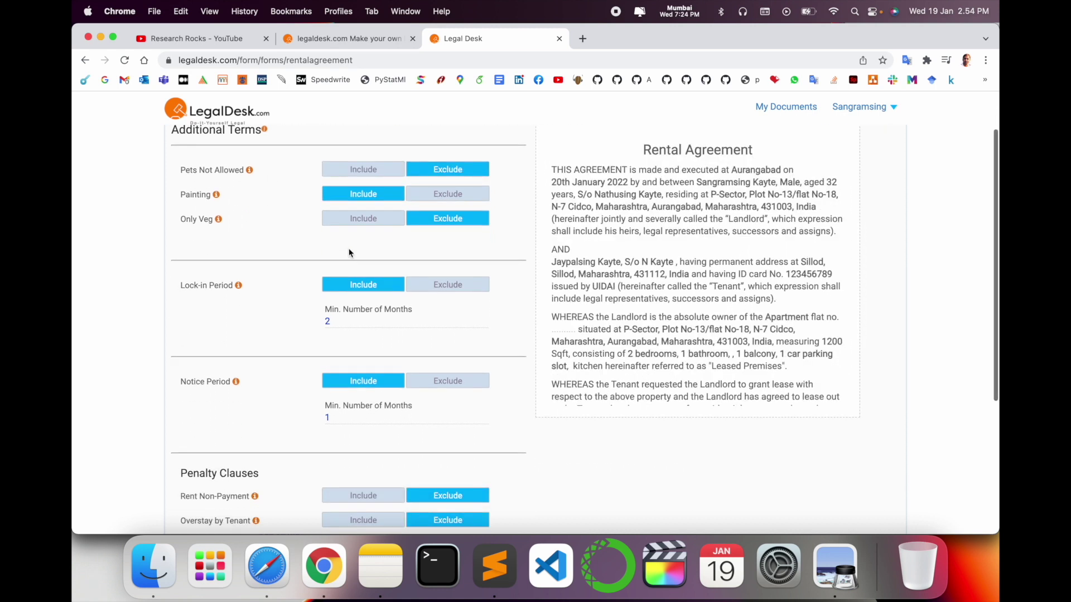
scroll(352, 251, "down", 2)
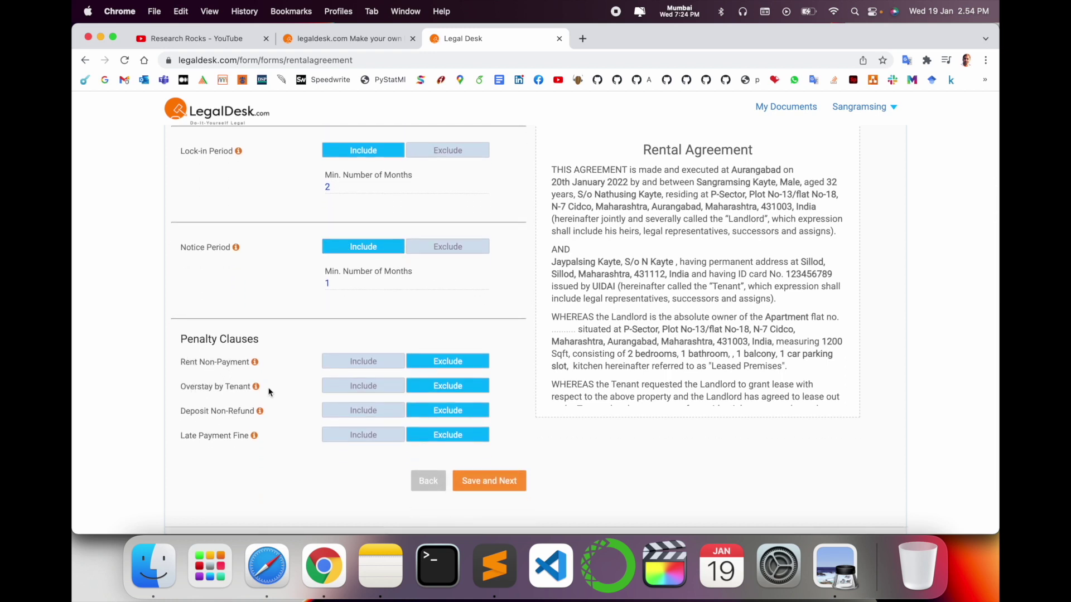
left_click(479, 490)
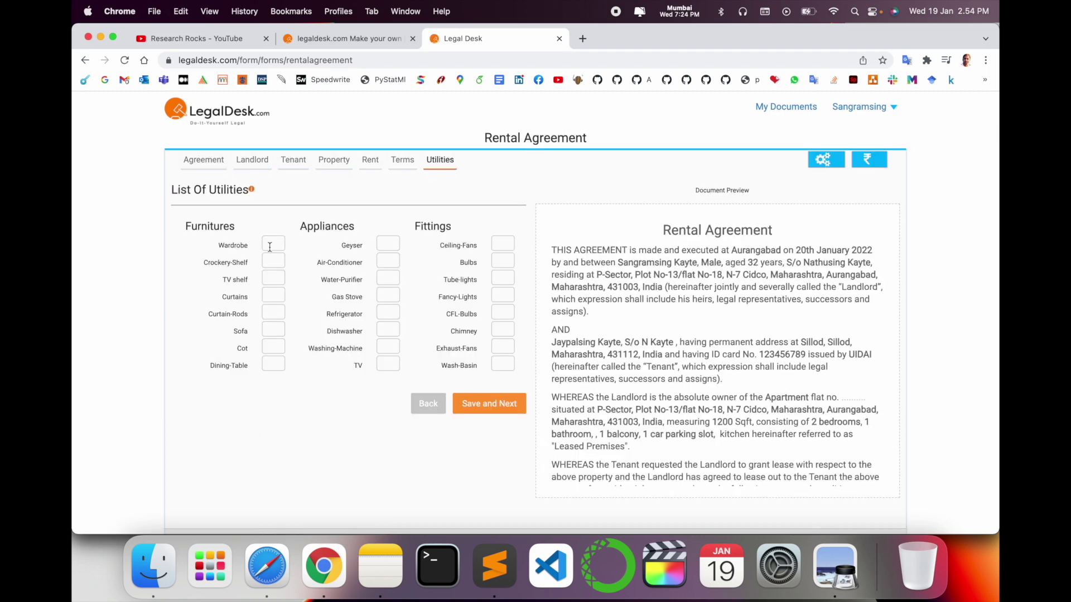
- Enter 1 wardrobe, 2 crockery shelves and 1 TV shelf in the utilities list
left_click(270, 247)
type("1")
left_click(273, 262)
type("2")
left_click(275, 280)
type("1")
- Add 1 ceiling fan and 2 bulbs, then save the utilities to reach the review
double_click(436, 226)
left_click(502, 244)
type("1")
key("Tab")
type("2")
left_click(491, 404)
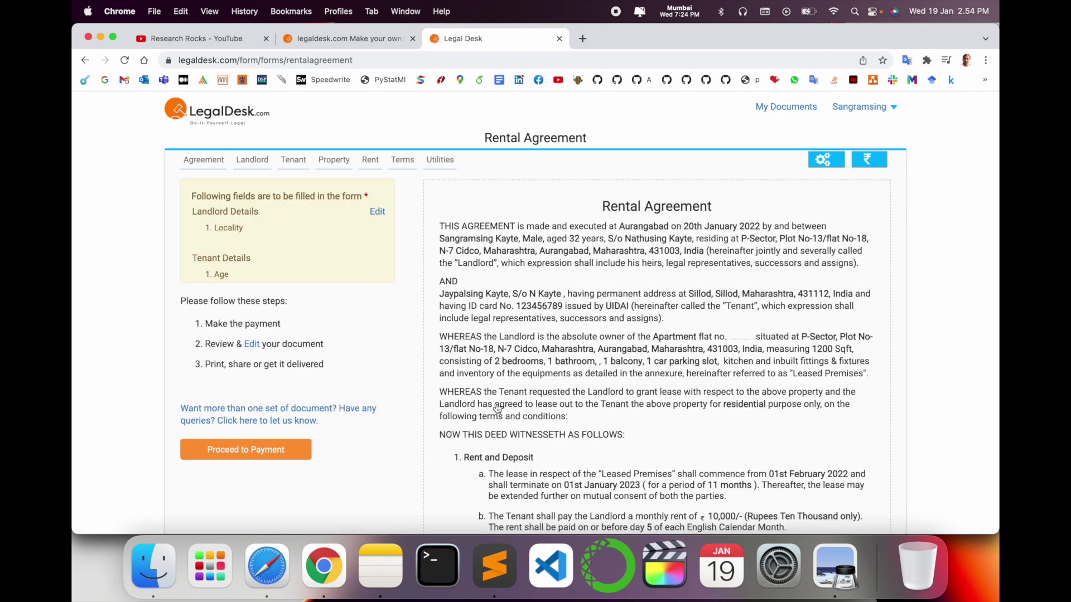
- Scroll up and down through the completed rental agreement preview to review it
scroll(497, 408, "down", 5)
scroll(497, 409, "up", 10)
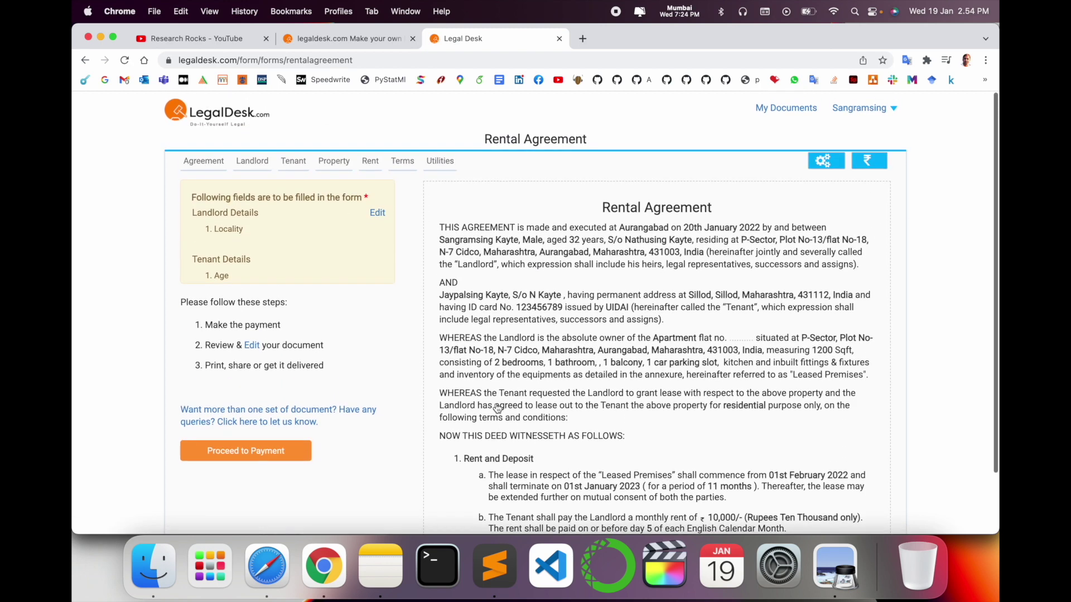
scroll(453, 260, "down", 1)
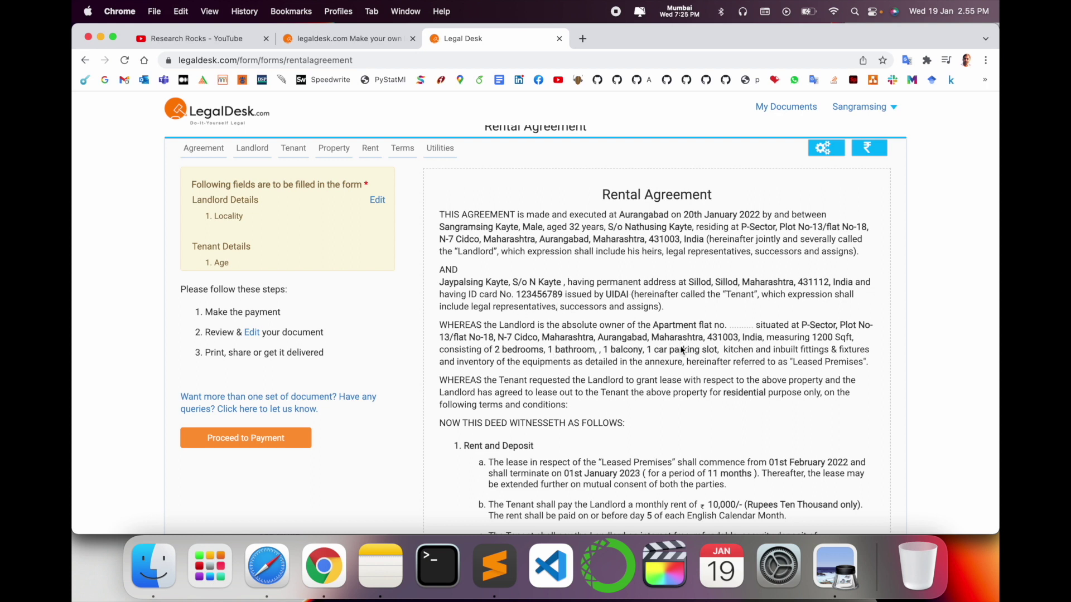
scroll(682, 349, "down", 2)
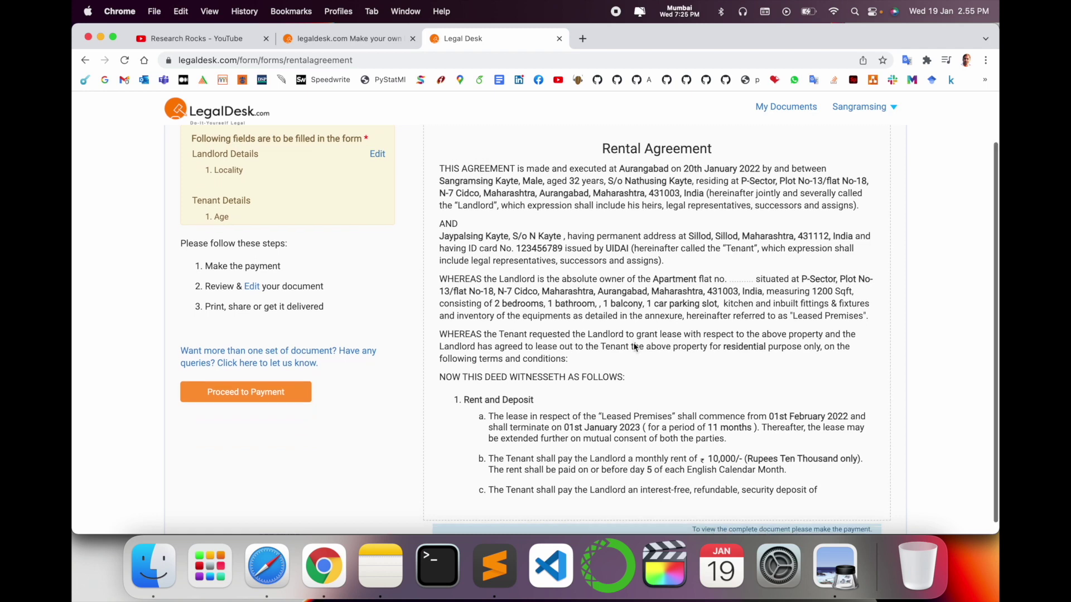
scroll(633, 347, "down", 1)
scroll(634, 344, "up", 1)
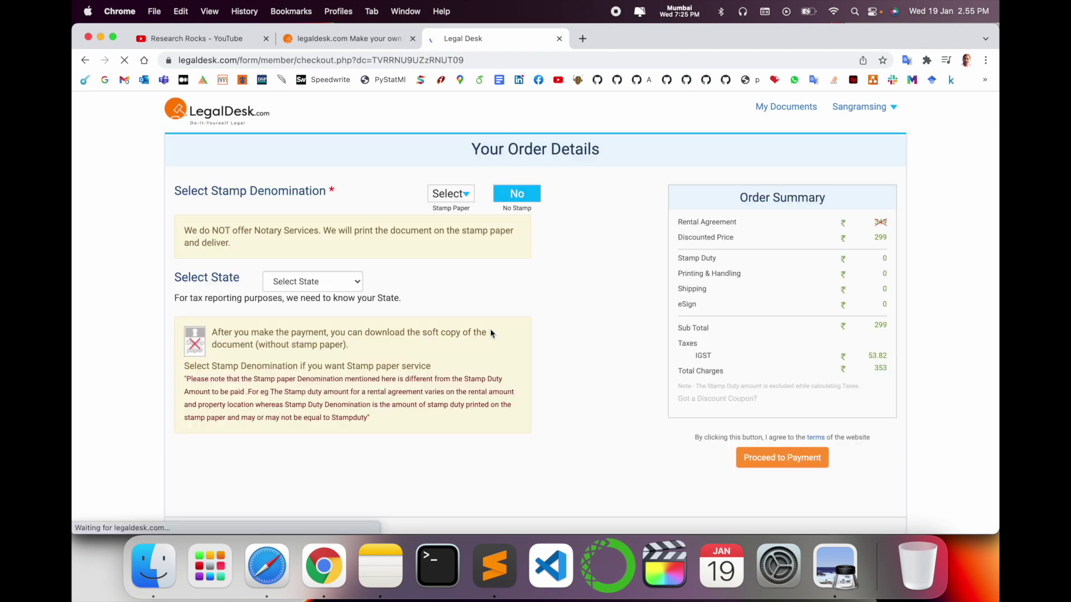
- Set the order's state to Maharashtra and choose ₹100 stamp paper
double_click(885, 370)
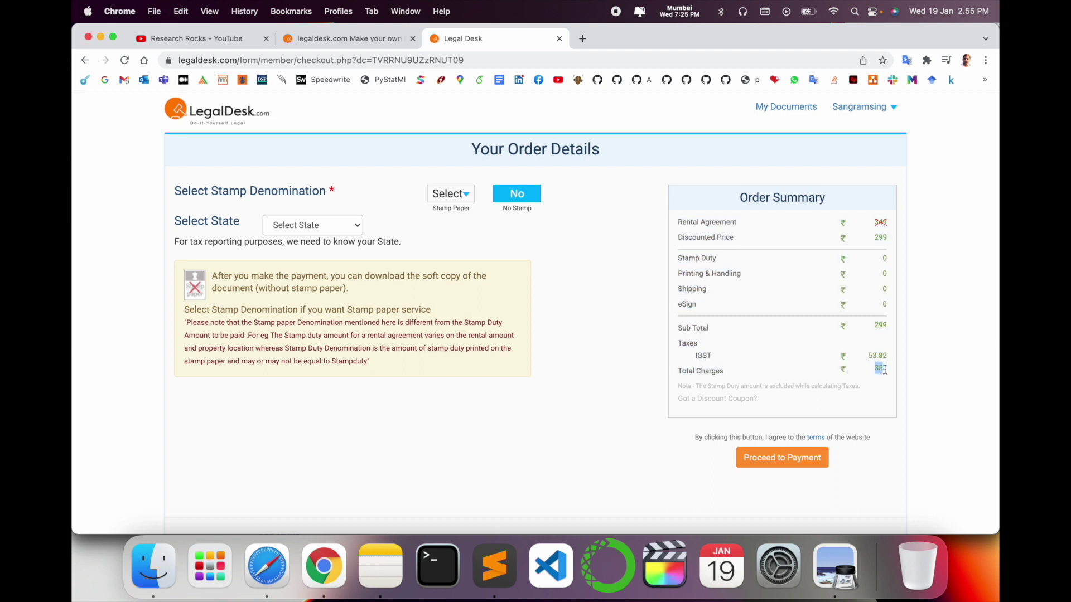
left_click(313, 225)
type("mah")
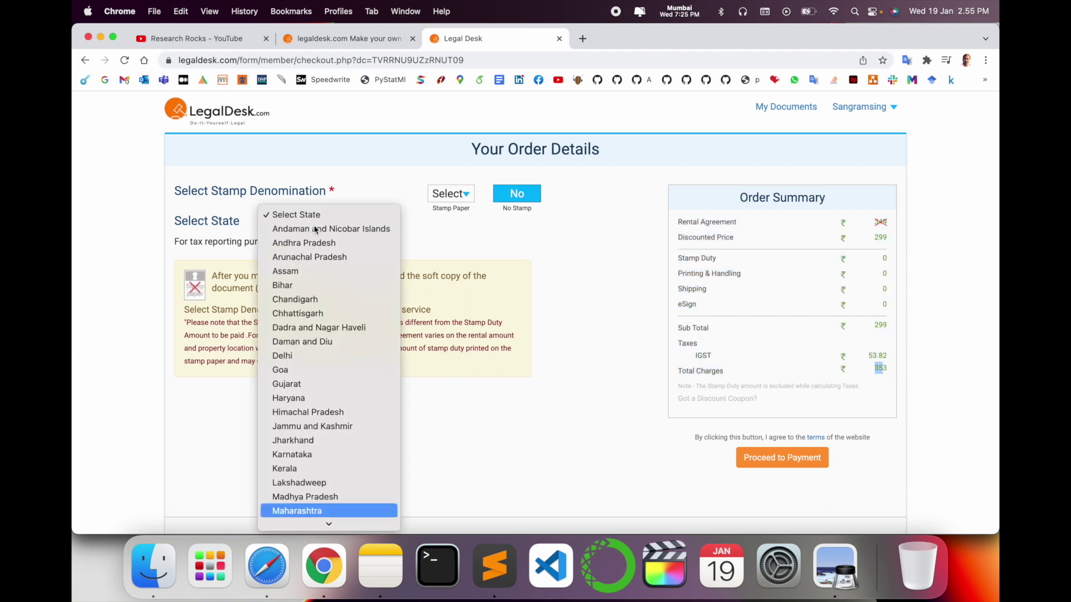
key("Return")
left_click(451, 194)
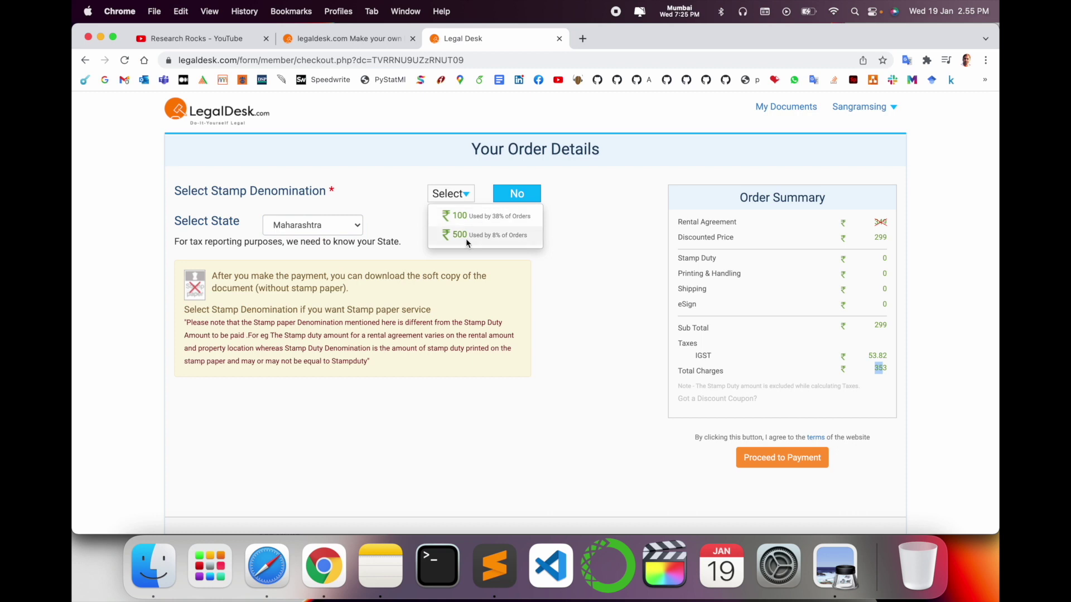
left_click(477, 221)
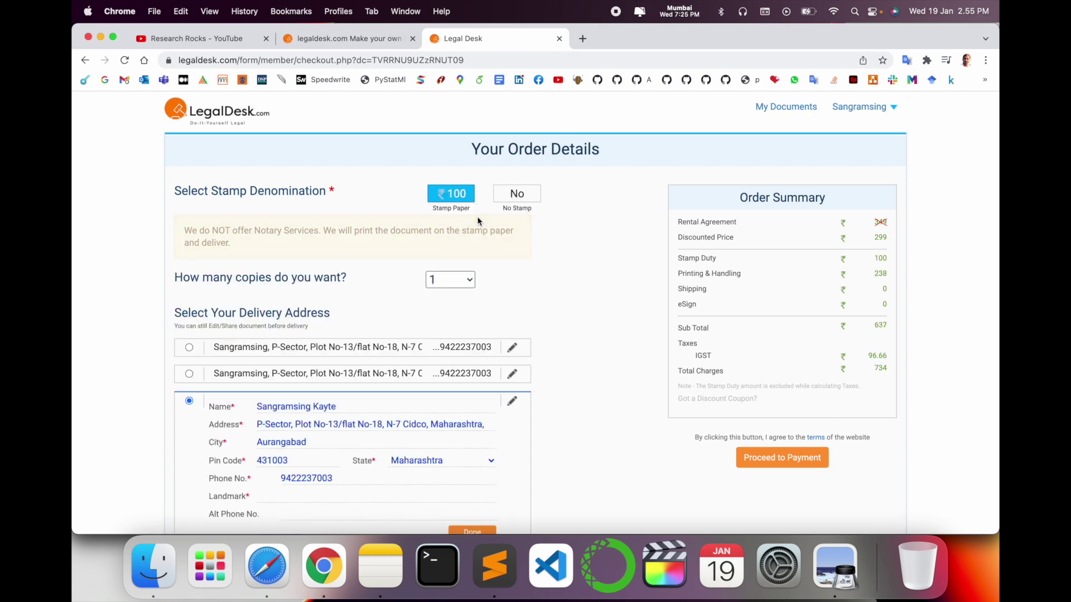
- Compare ₹500 stamp paper (₹1134 total) and soft copy only, then return to ₹100 stamp paper
double_click(881, 369)
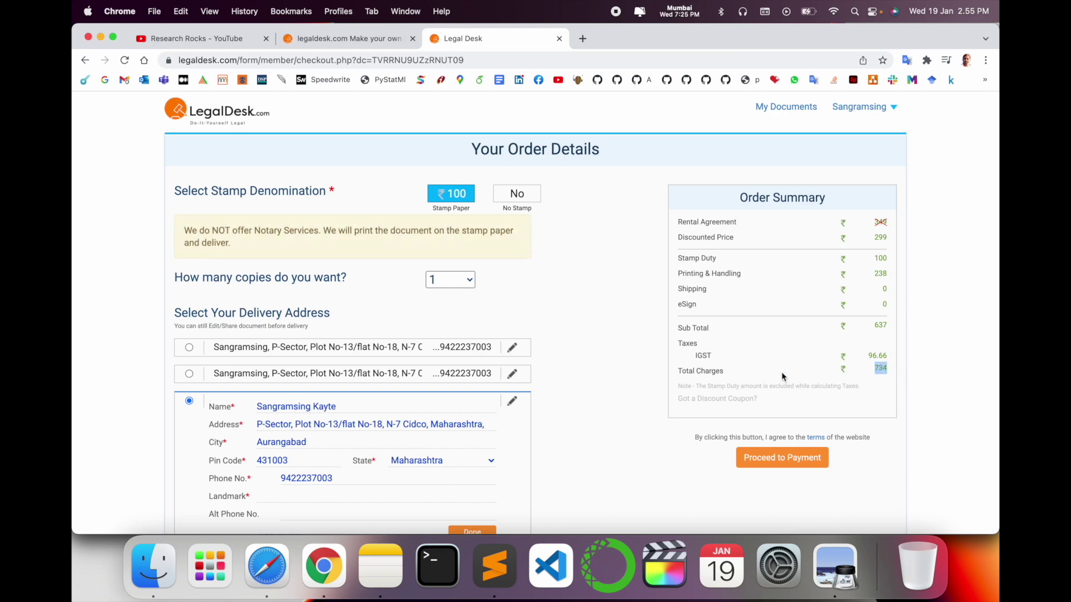
left_click(462, 199)
left_click(466, 234)
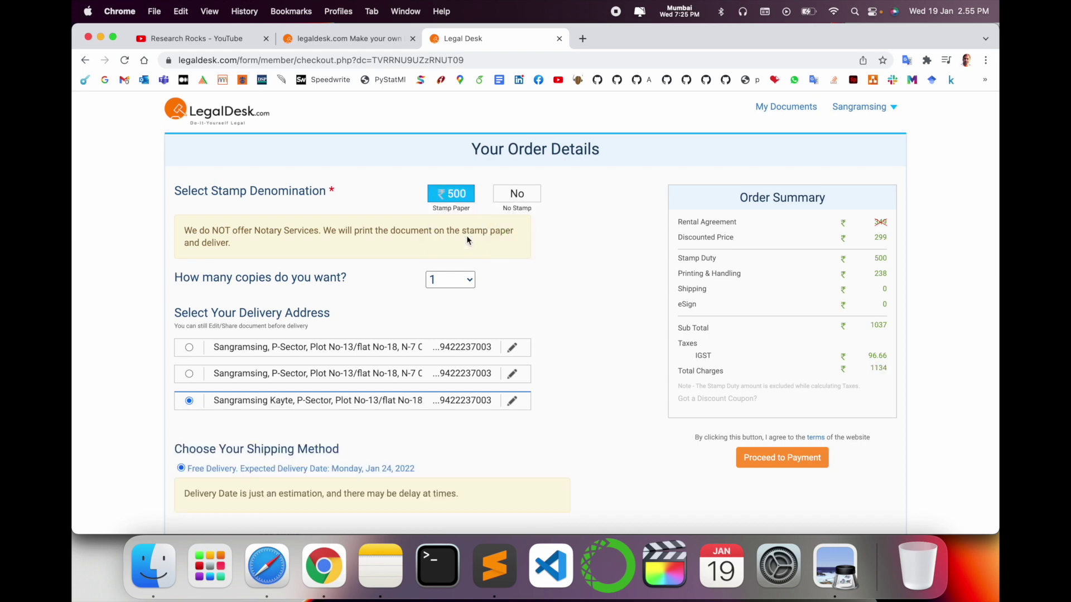
double_click(879, 368)
left_click(462, 201)
left_click(463, 216)
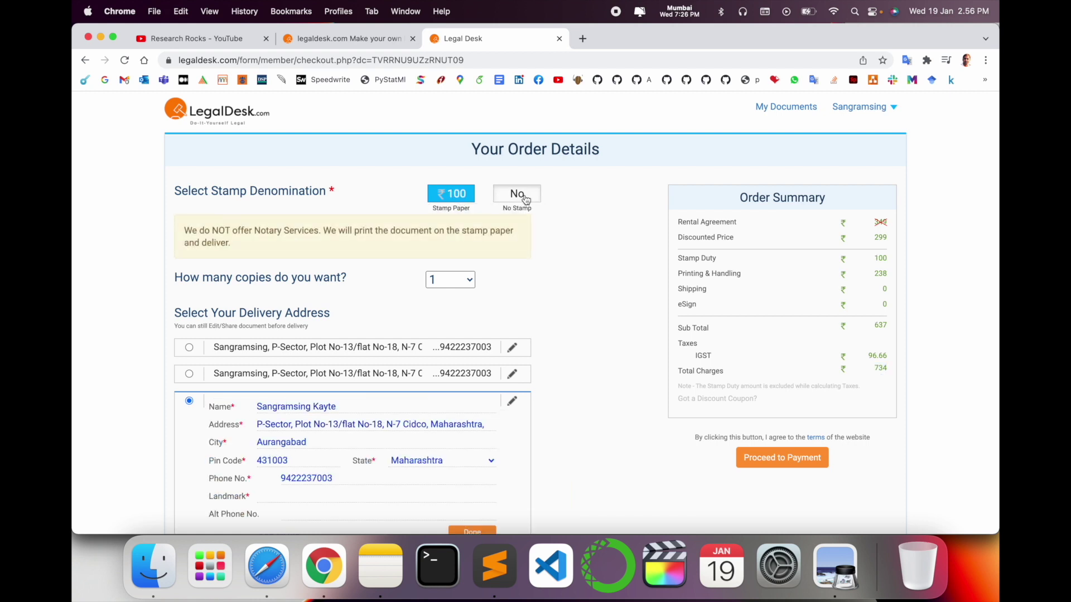
left_click(526, 200)
left_click(459, 196)
left_click(458, 216)
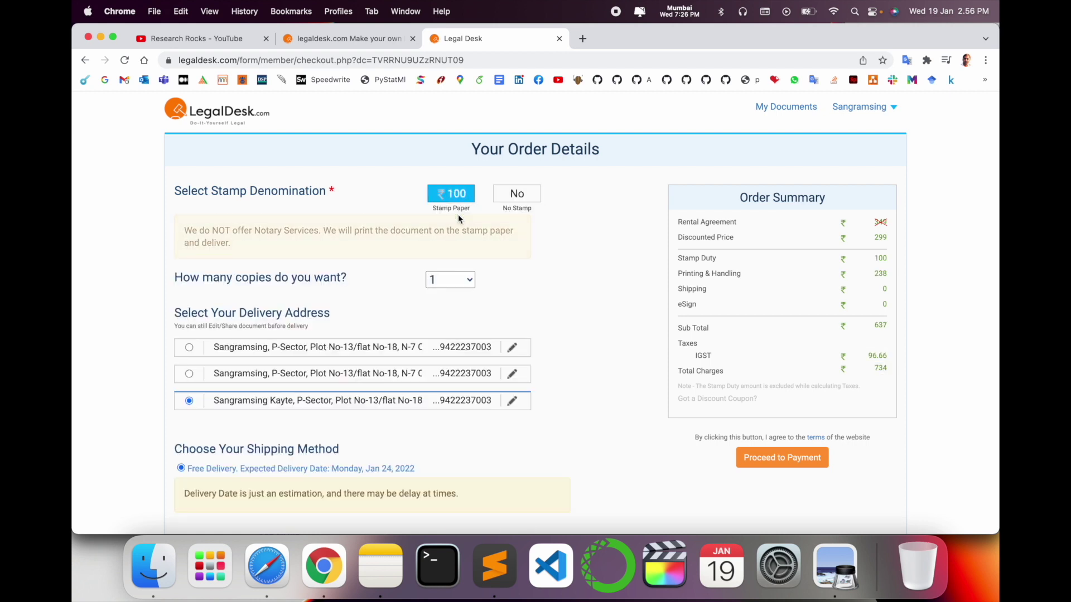
- Keep the order at one copy and review the ₹734 total with free delivery
scroll(258, 350, "down", 4)
scroll(471, 210, "up", 4)
scroll(470, 210, "down", 2)
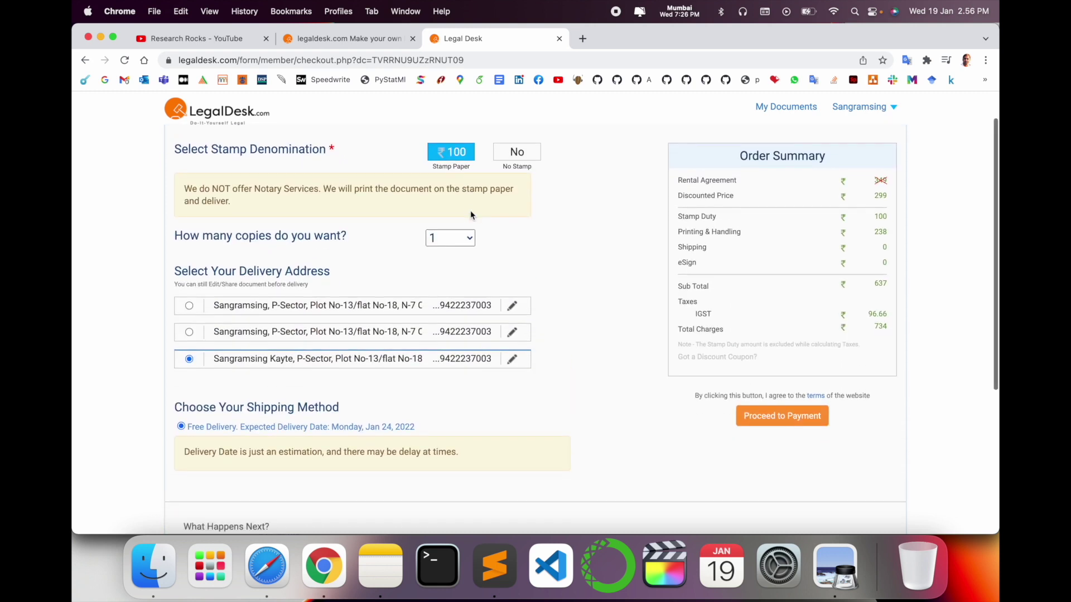
left_click(458, 238)
left_click(513, 239)
scroll(359, 329, "down", 3)
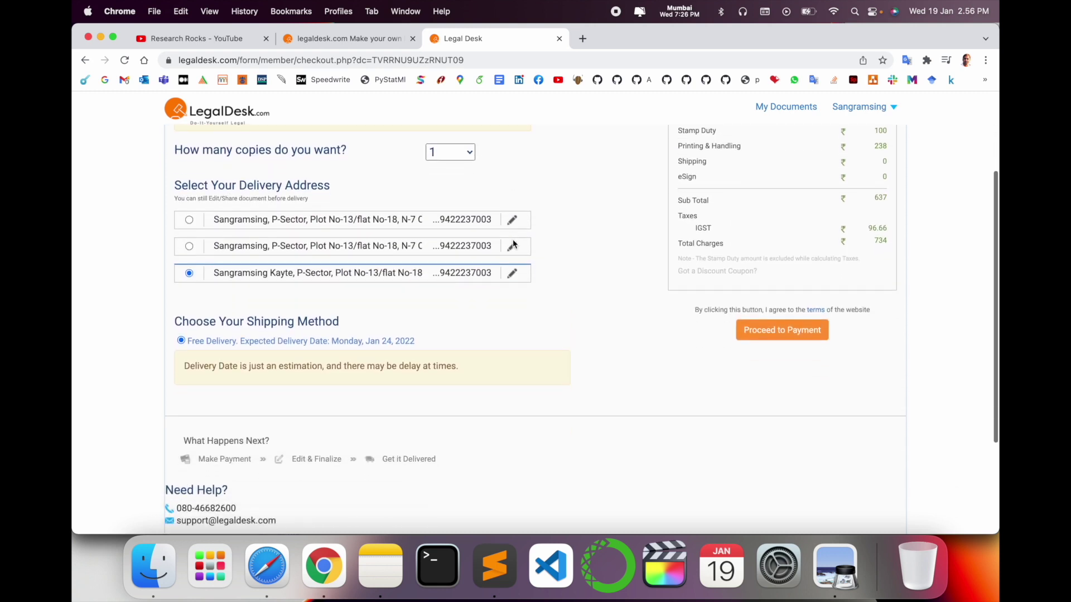
scroll(354, 328, "down", 2)
scroll(354, 328, "up", 4)
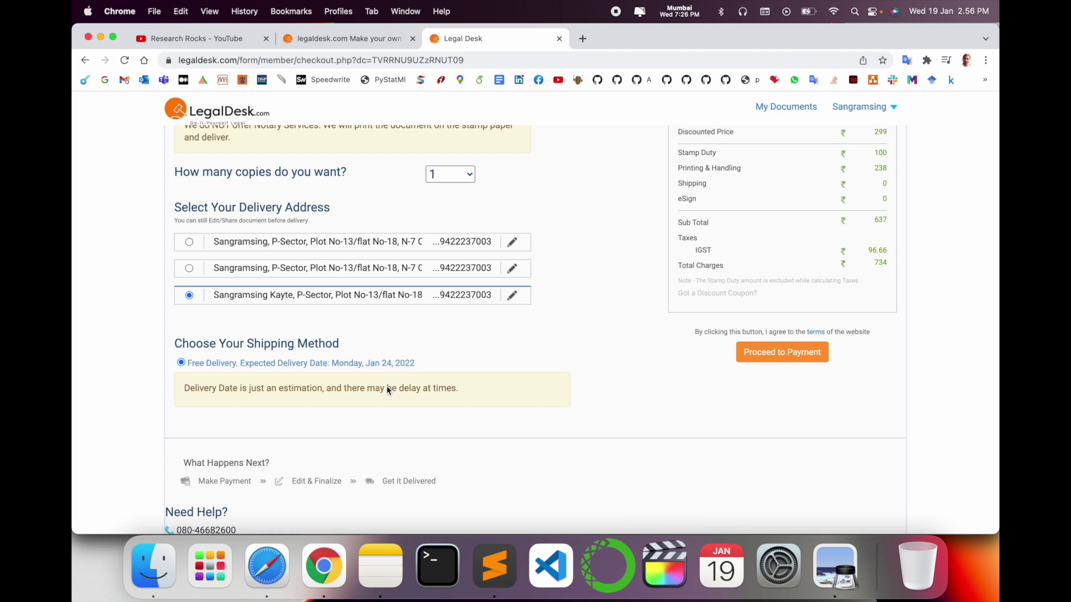
scroll(389, 390, "down", 3)
scroll(388, 390, "up", 4)
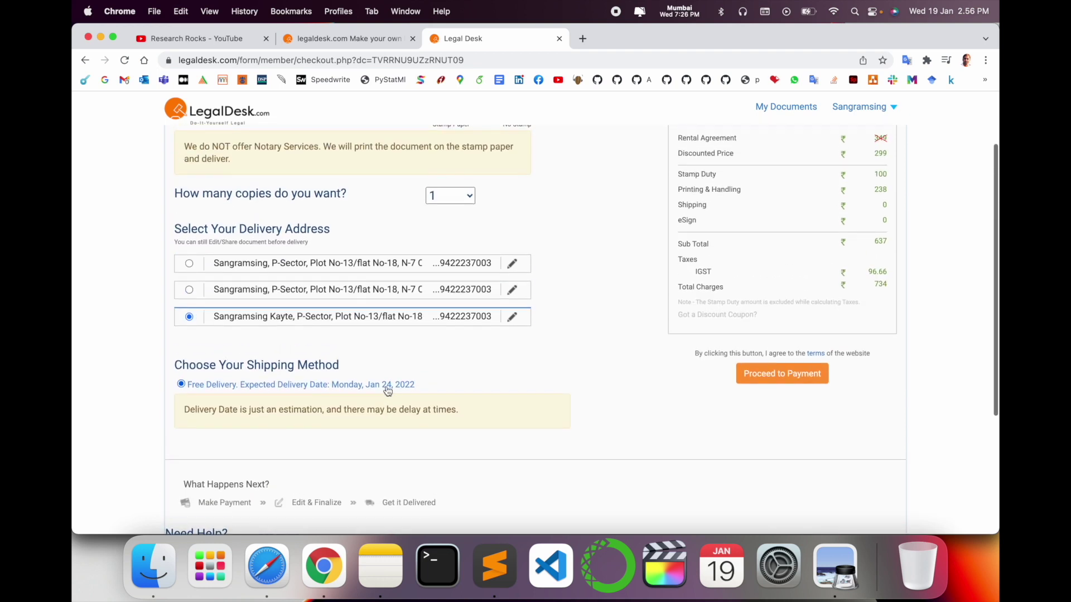
left_click(772, 380)
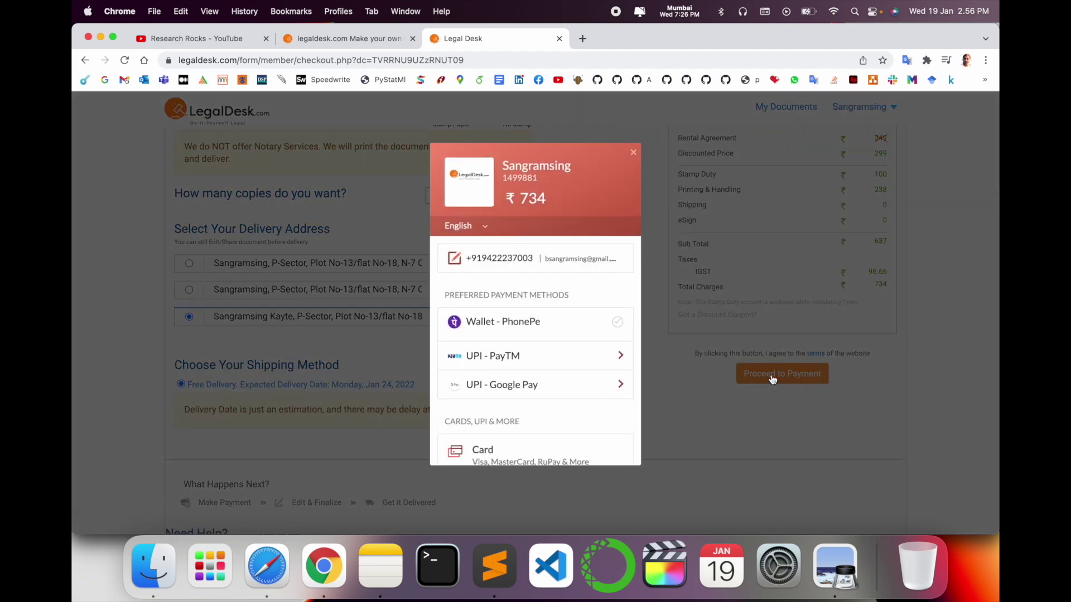
scroll(525, 341, "down", 3)
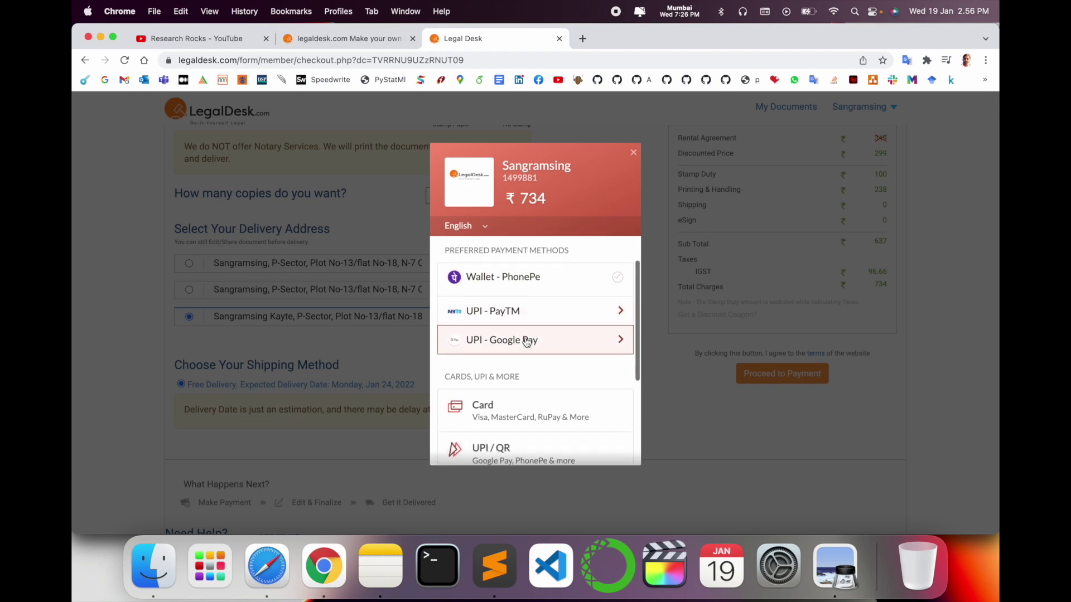
scroll(527, 310, "down", 3)
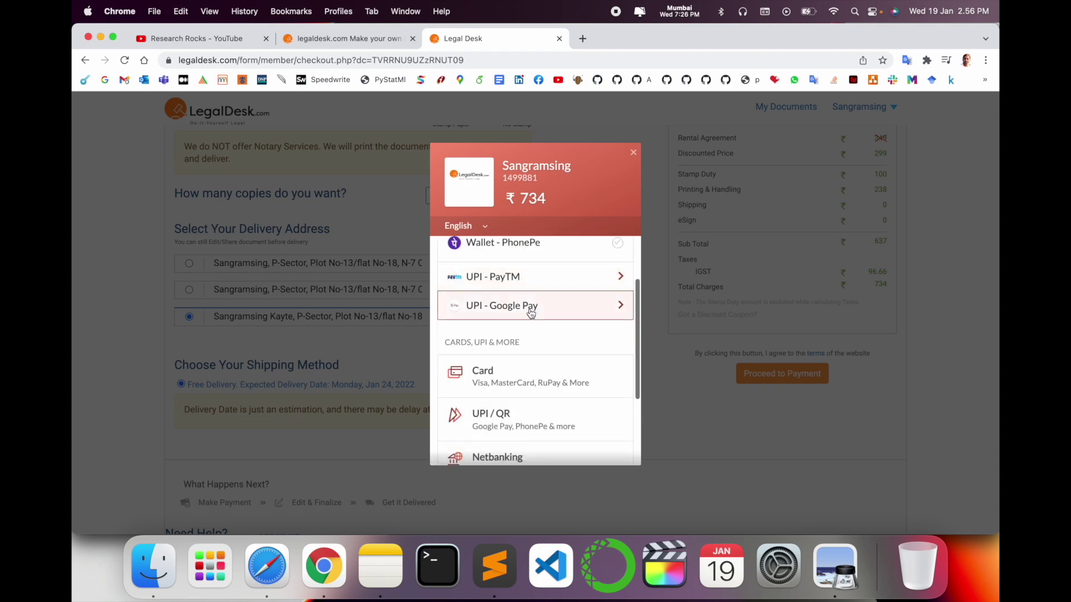
scroll(524, 352, "down", 2)
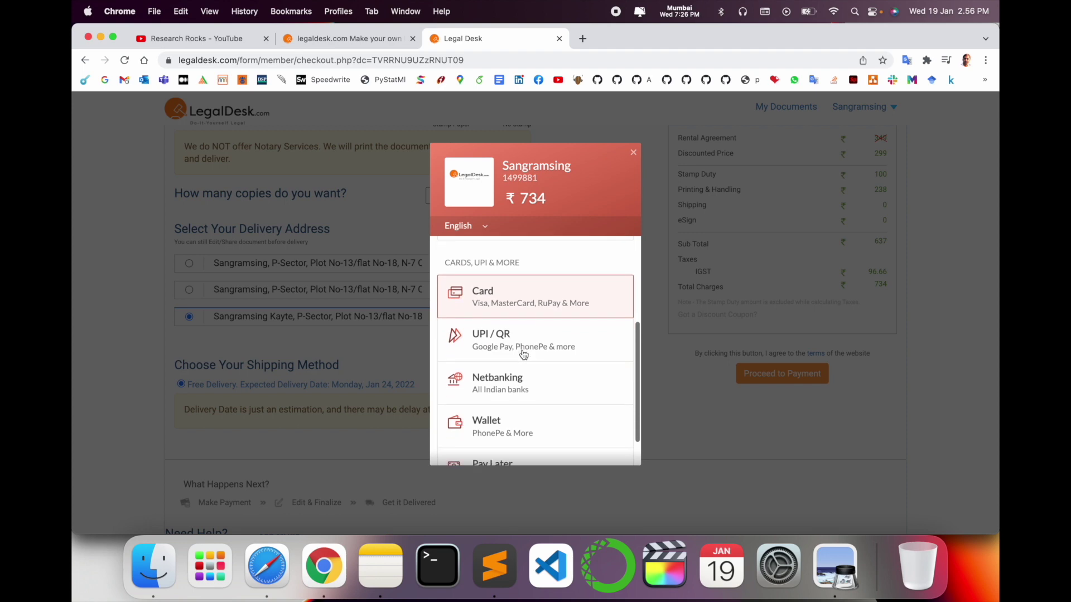
scroll(502, 342, "down", 2)
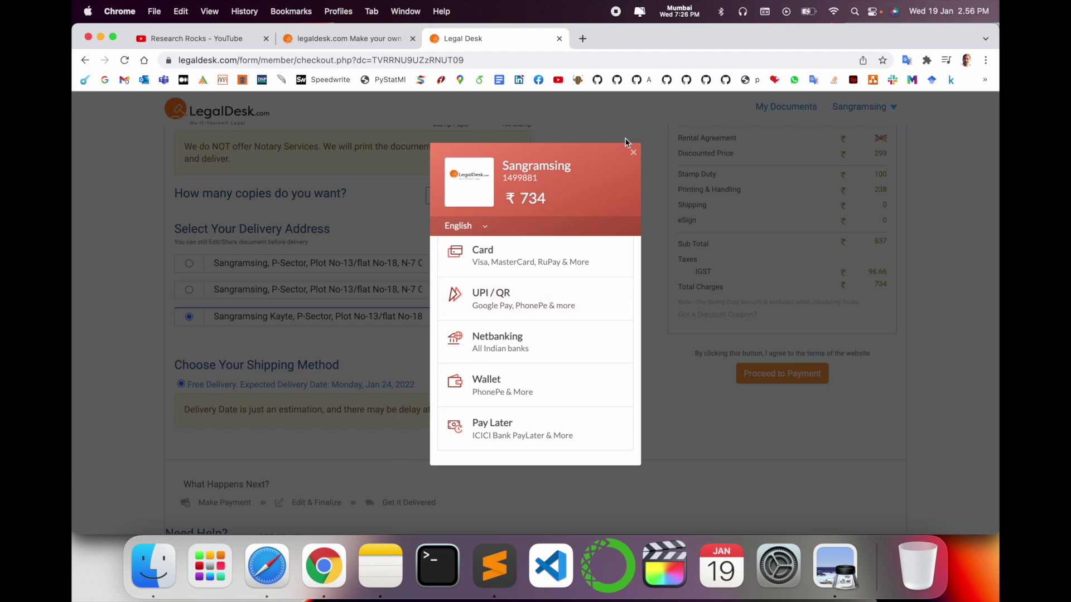
scroll(555, 255, "up", 10)
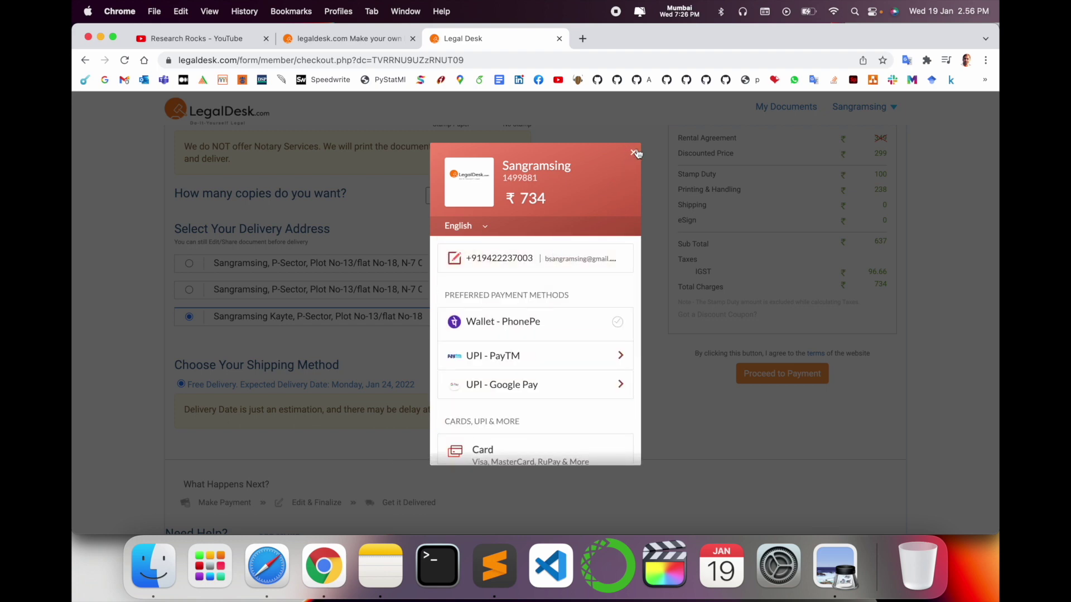
left_click(635, 153)
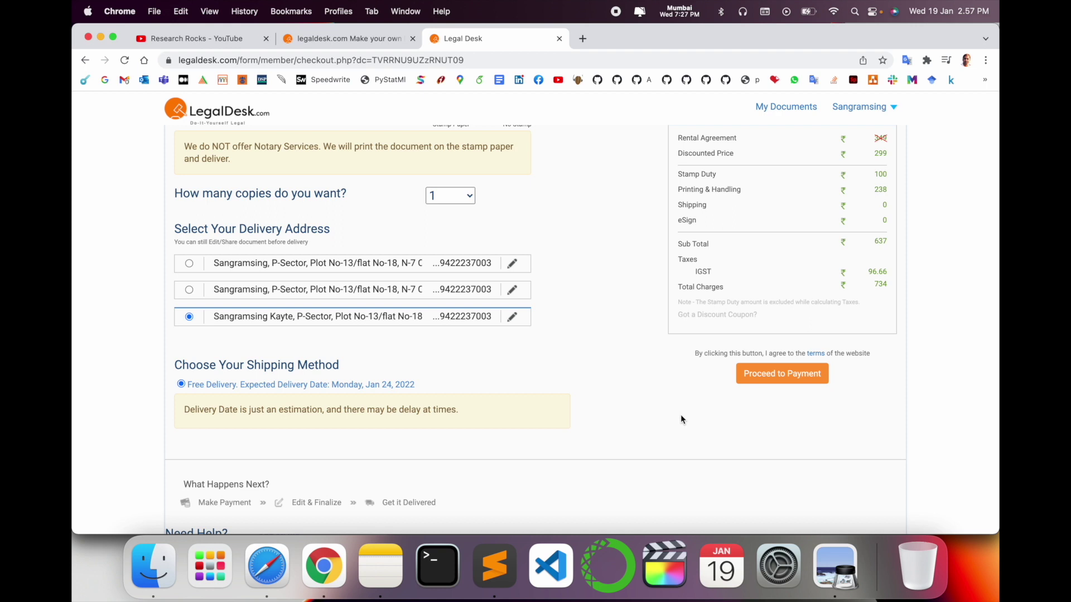
scroll(681, 414, "up", 3)
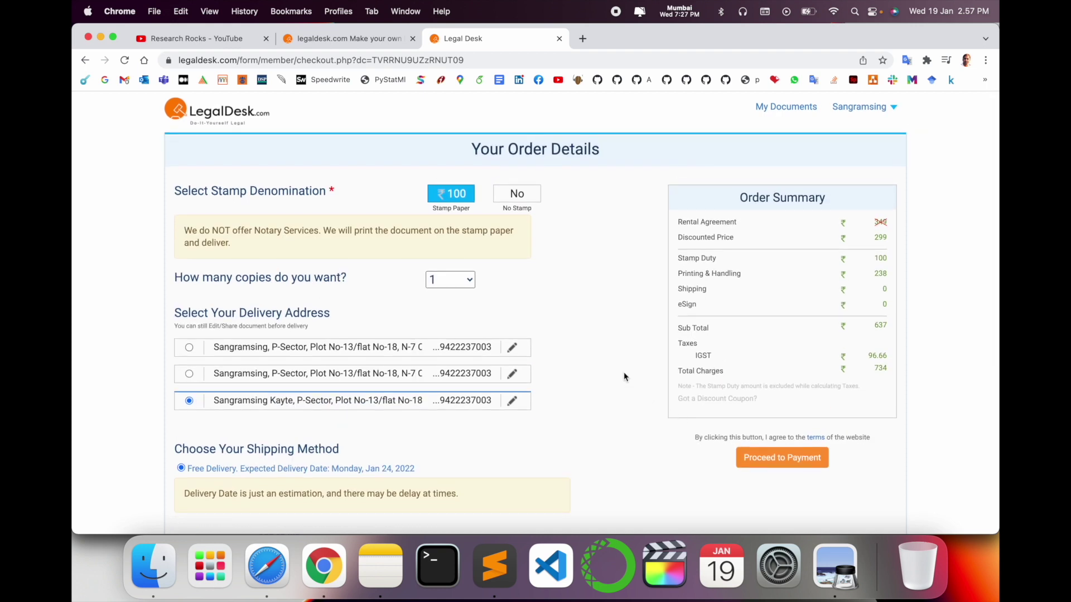